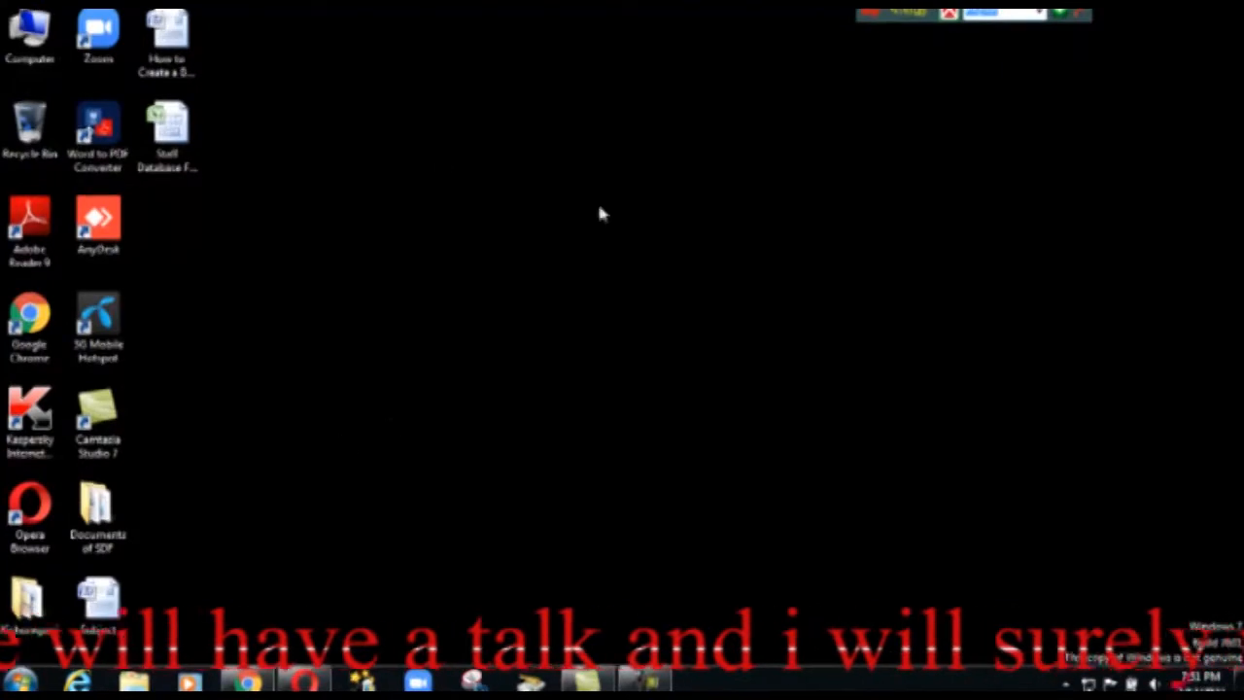
Step: Open the Staff Database workbook from the desktop and fill the table's header row with a light blue theme colour
double_click(172, 134)
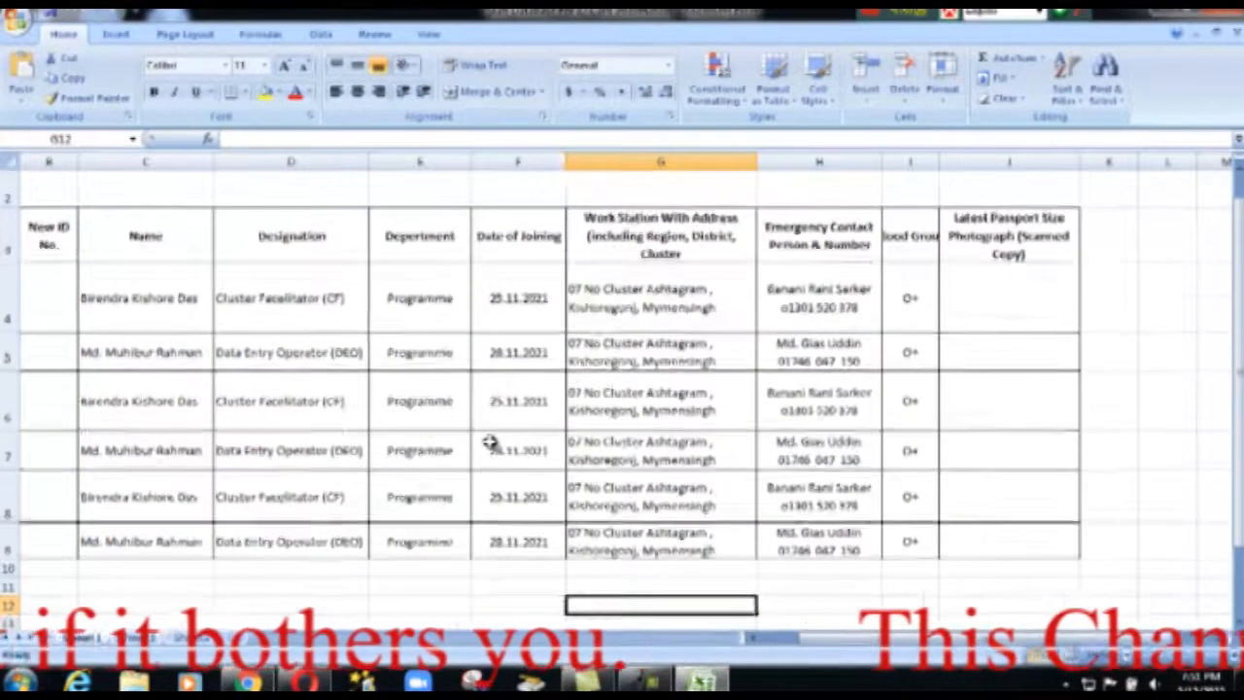
scroll(489, 442, up, 1)
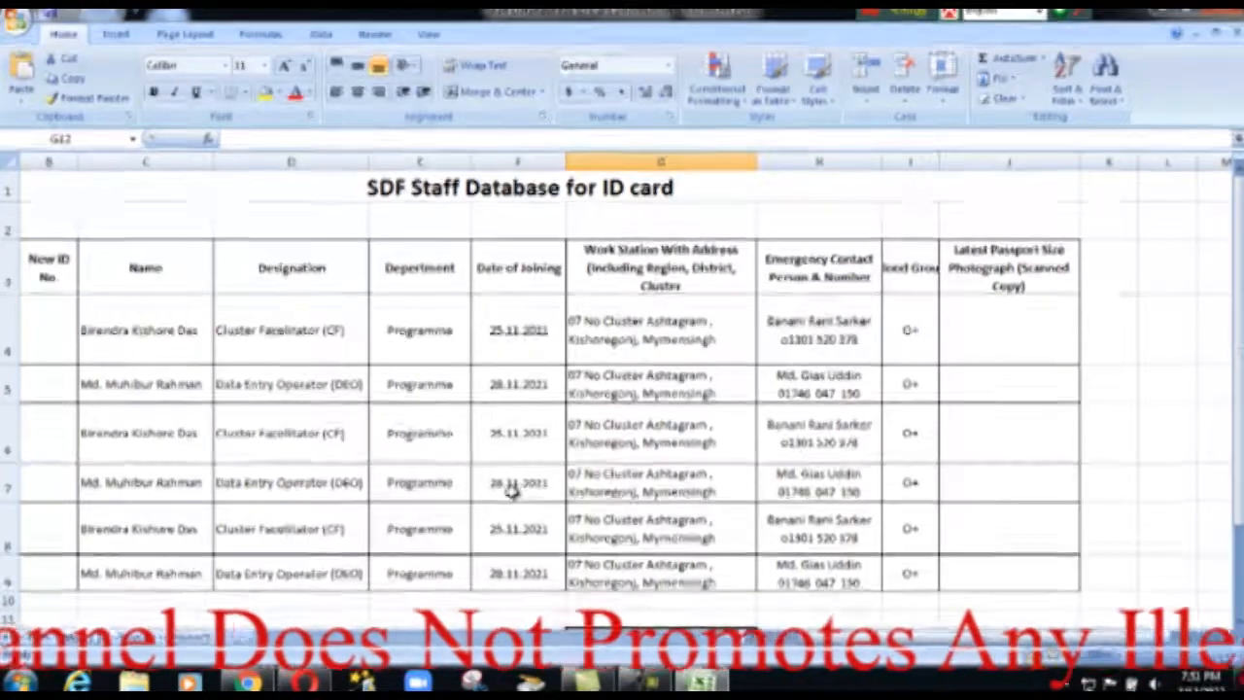
drag(996, 282, 47, 269)
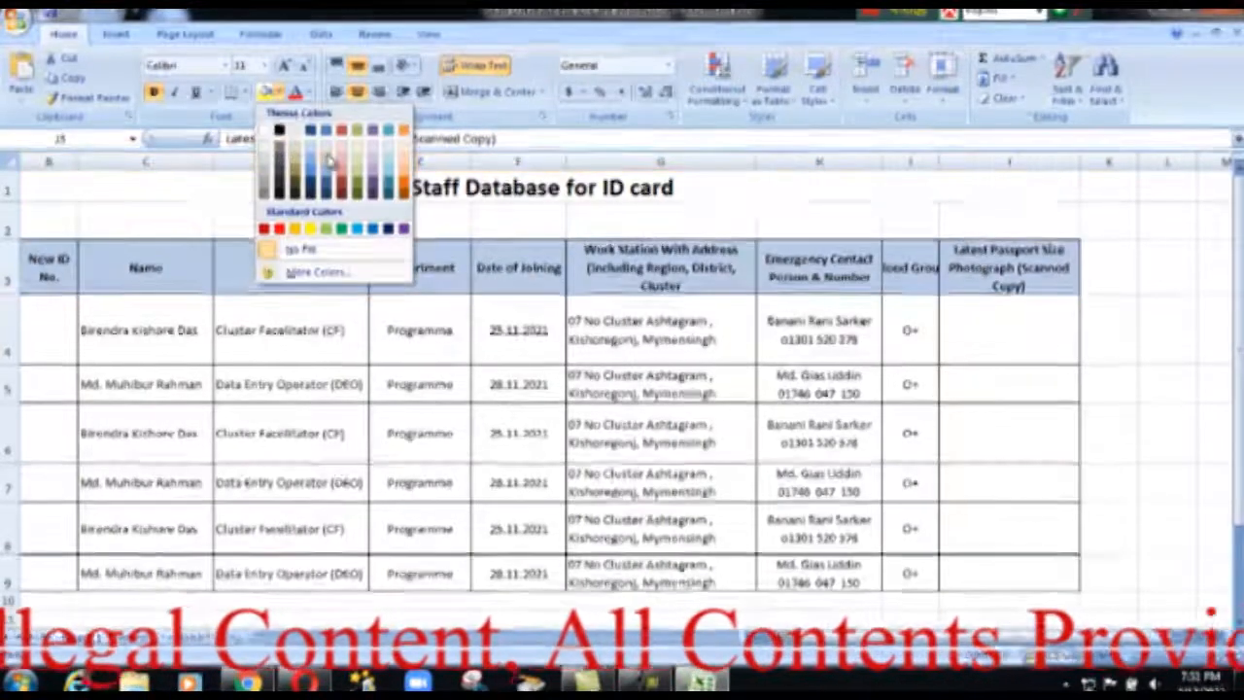
click(326, 165)
click(1167, 381)
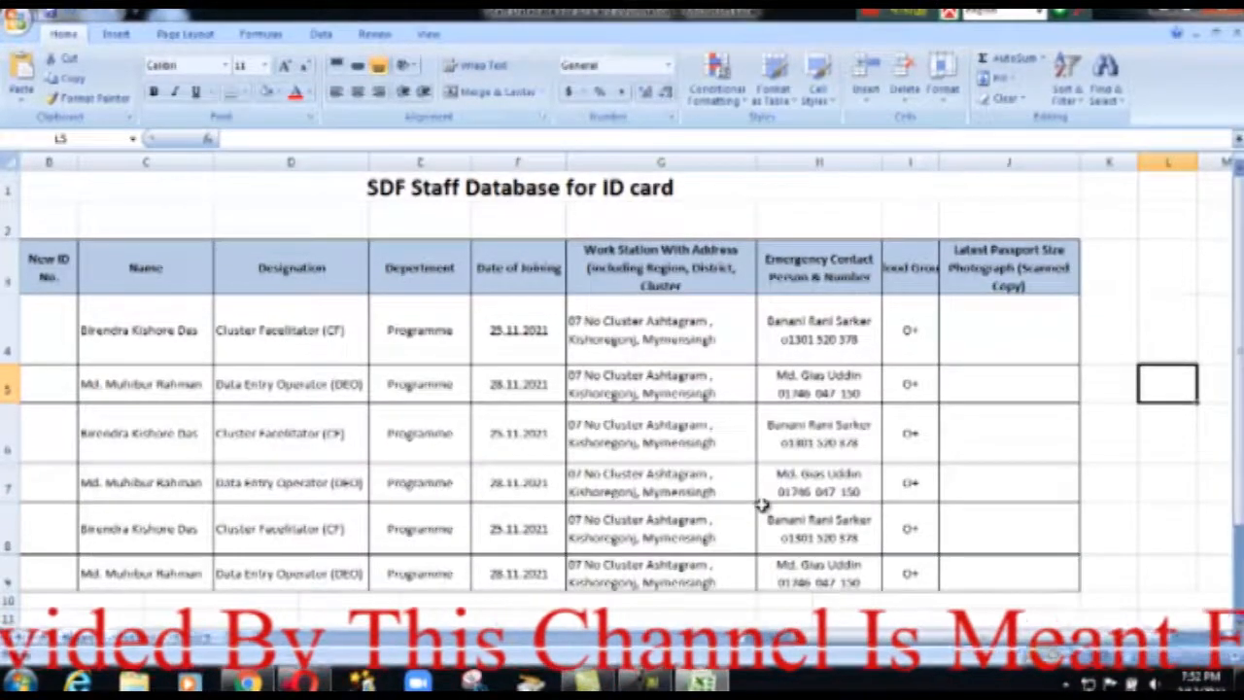
Step: Resize the first two staff rows by hand, making row 4 slightly shorter and row 5 taller
click(804, 339)
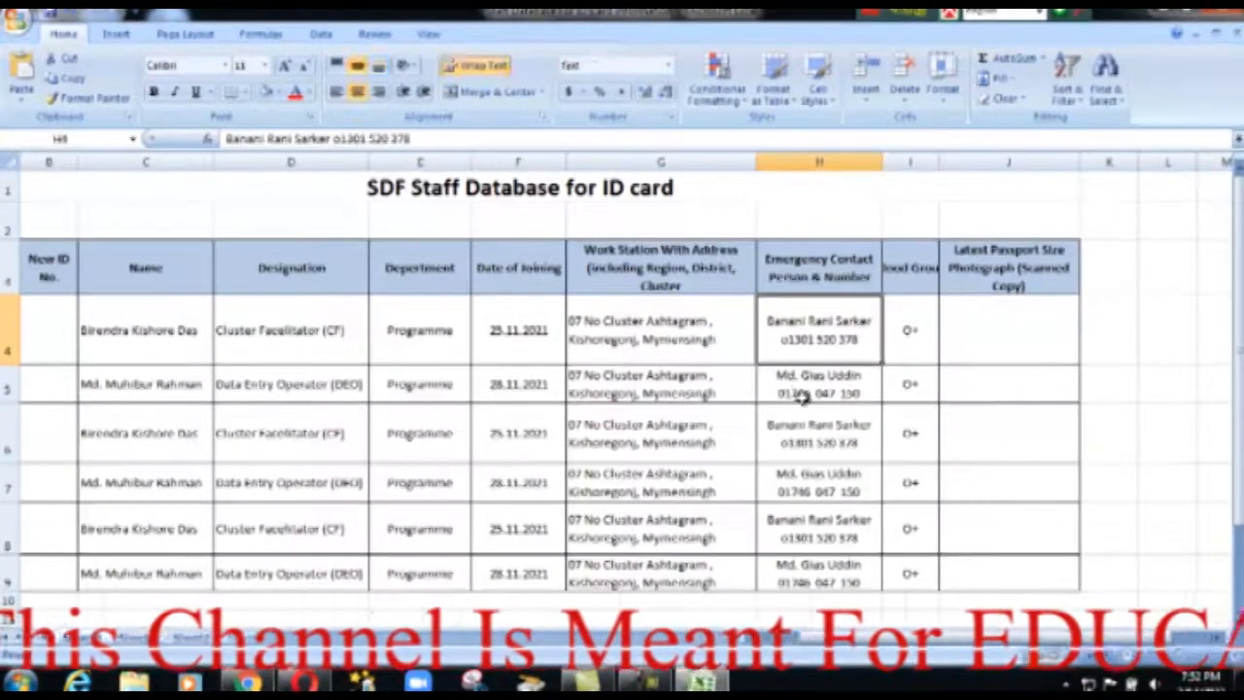
click(794, 389)
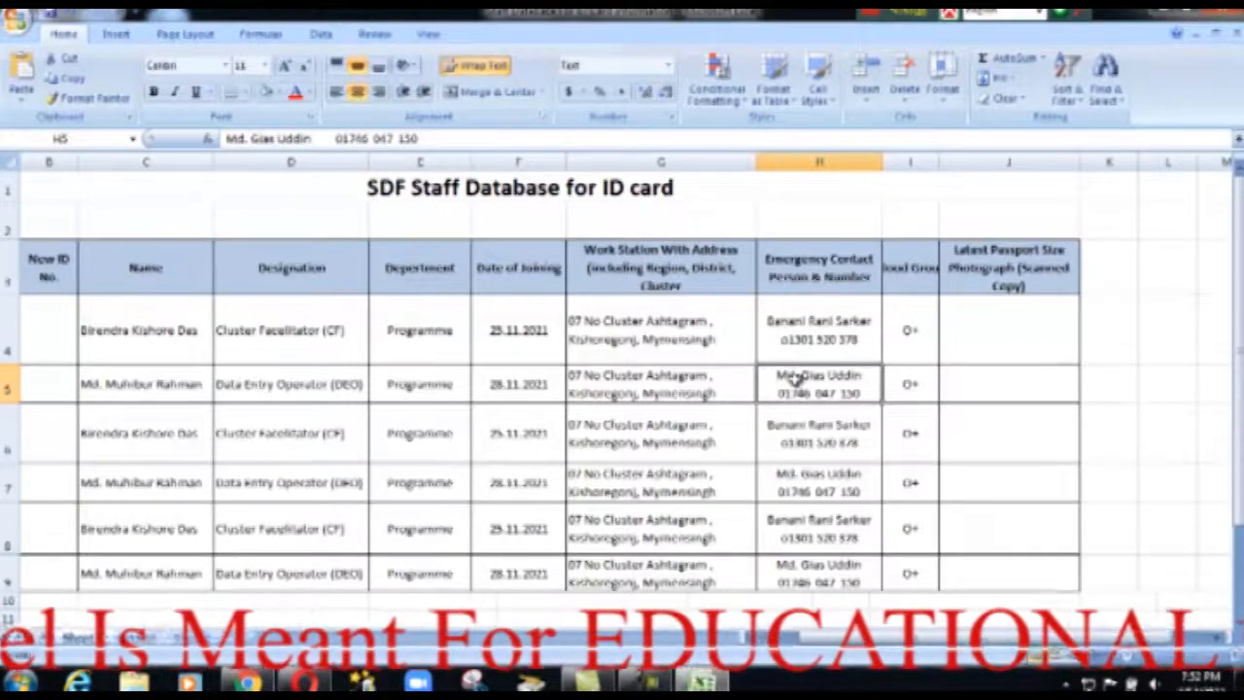
click(795, 439)
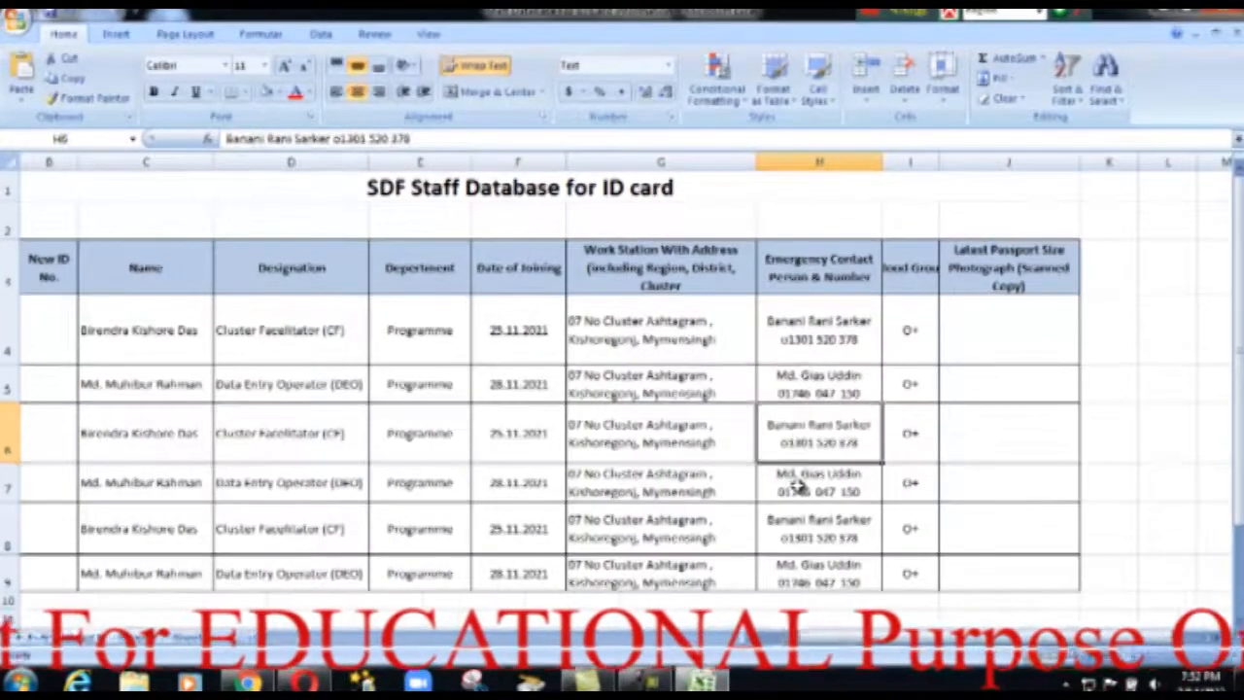
click(797, 486)
click(799, 537)
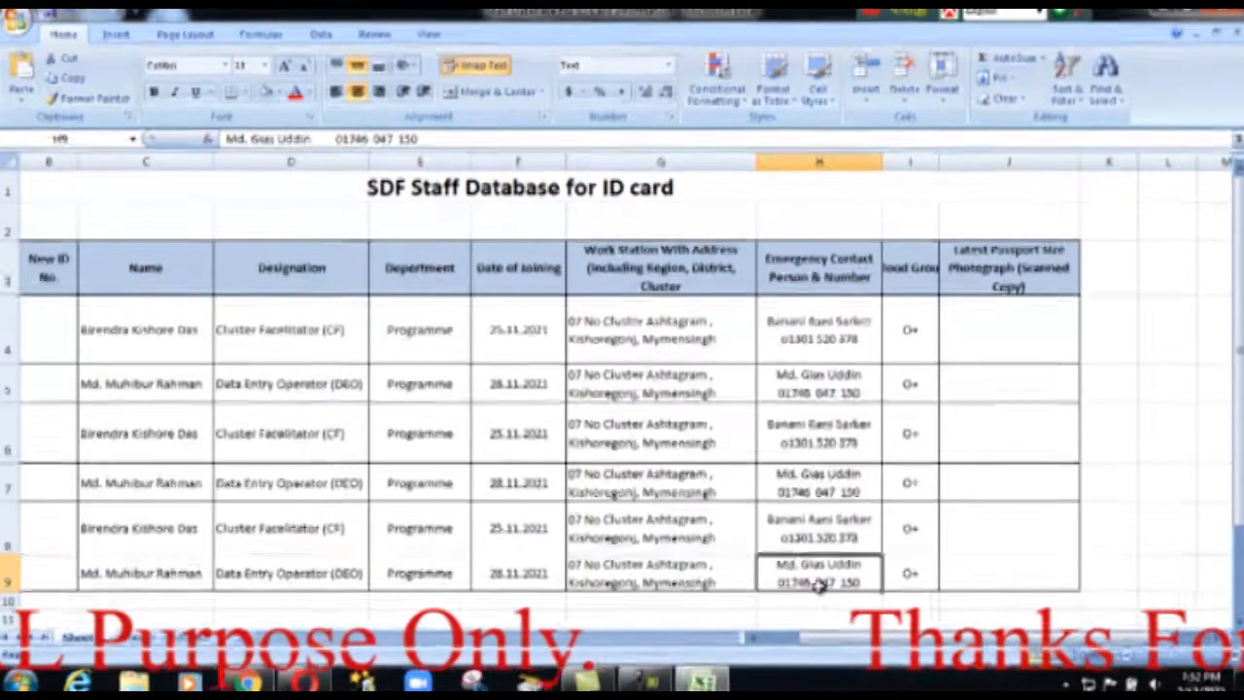
drag(8, 360, 8, 347)
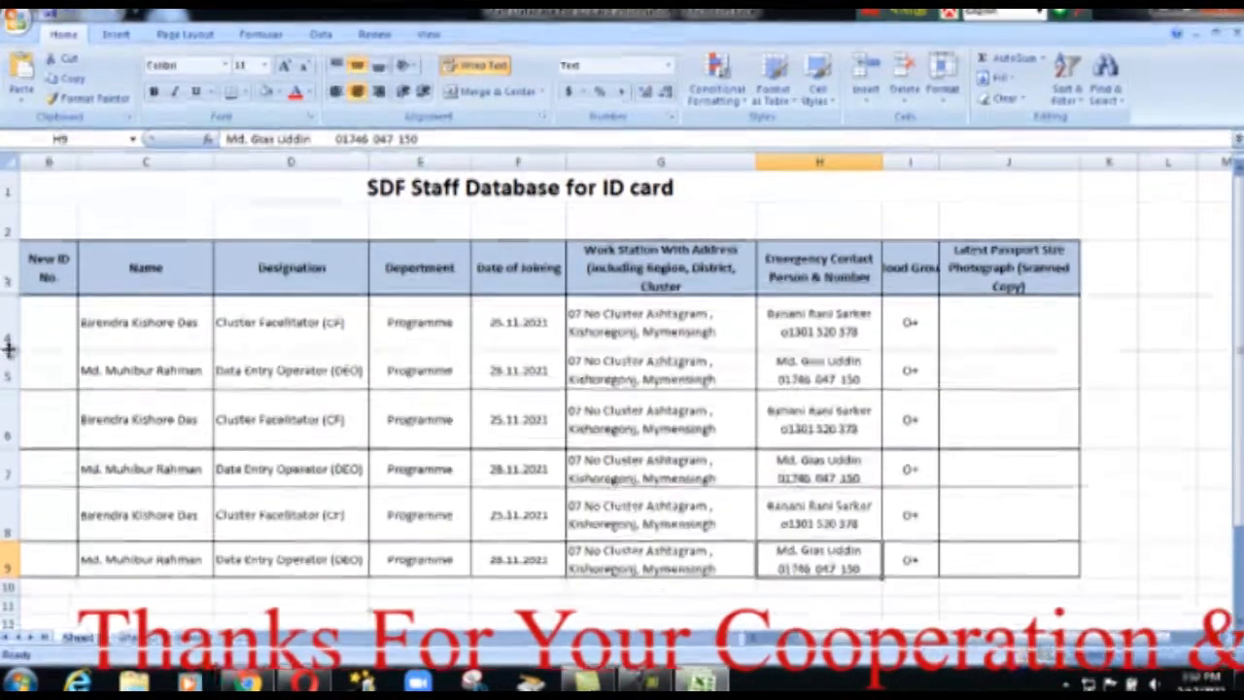
drag(3, 390, 2, 412)
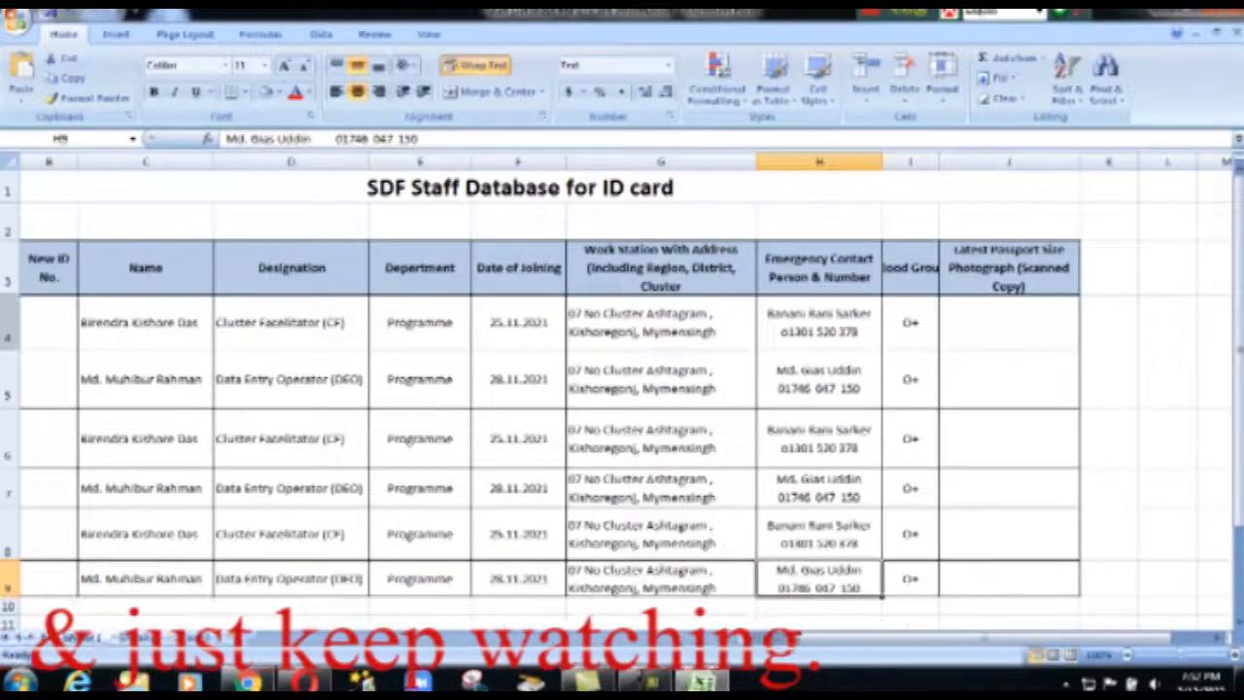
Step: Check the row height of the table's header row at the Designation cell
click(2, 318)
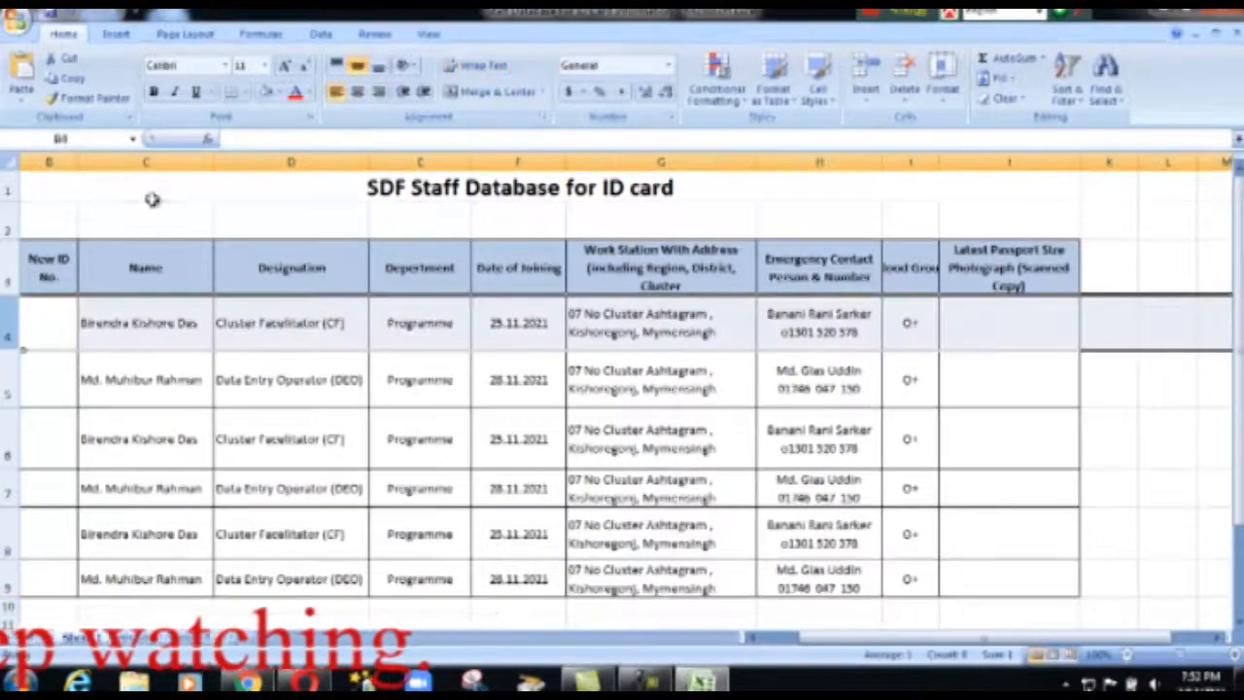
click(148, 161)
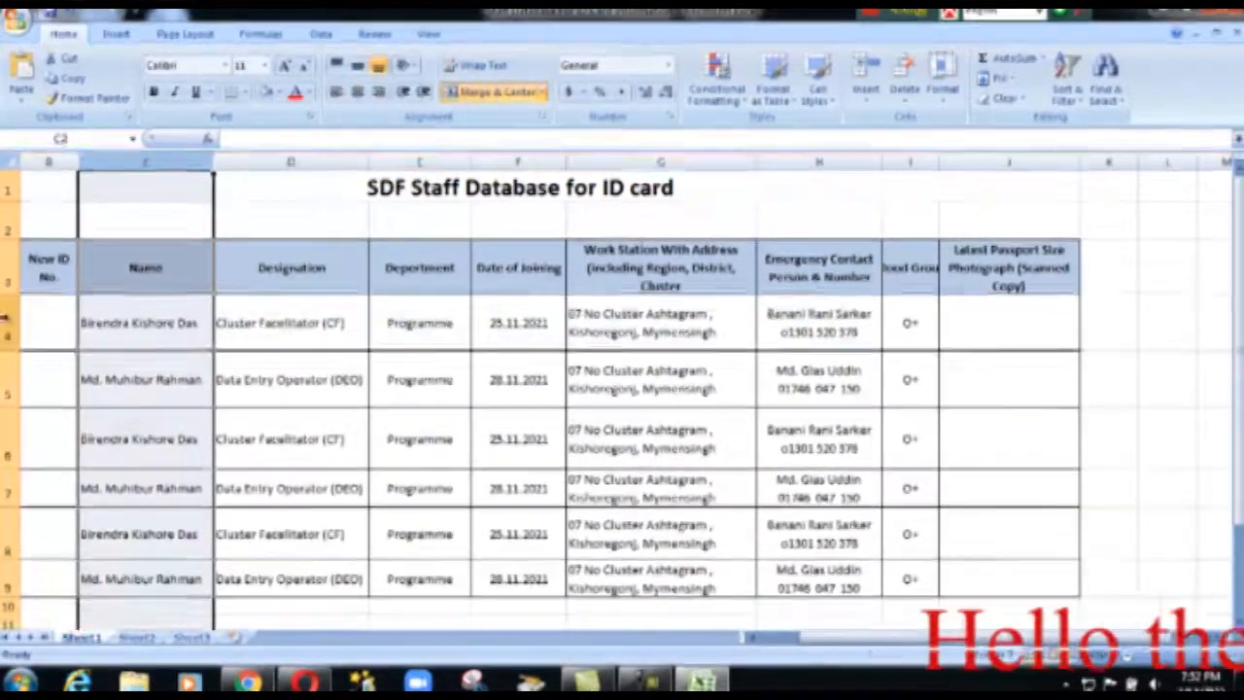
click(7, 320)
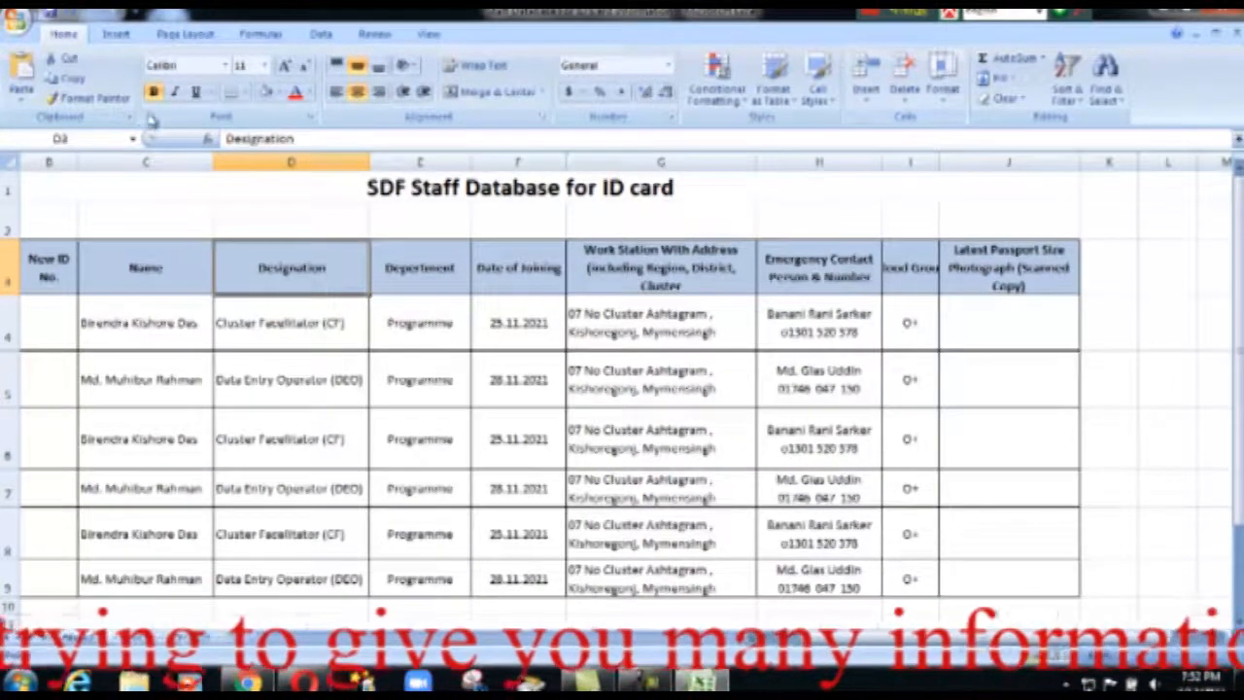
click(943, 103)
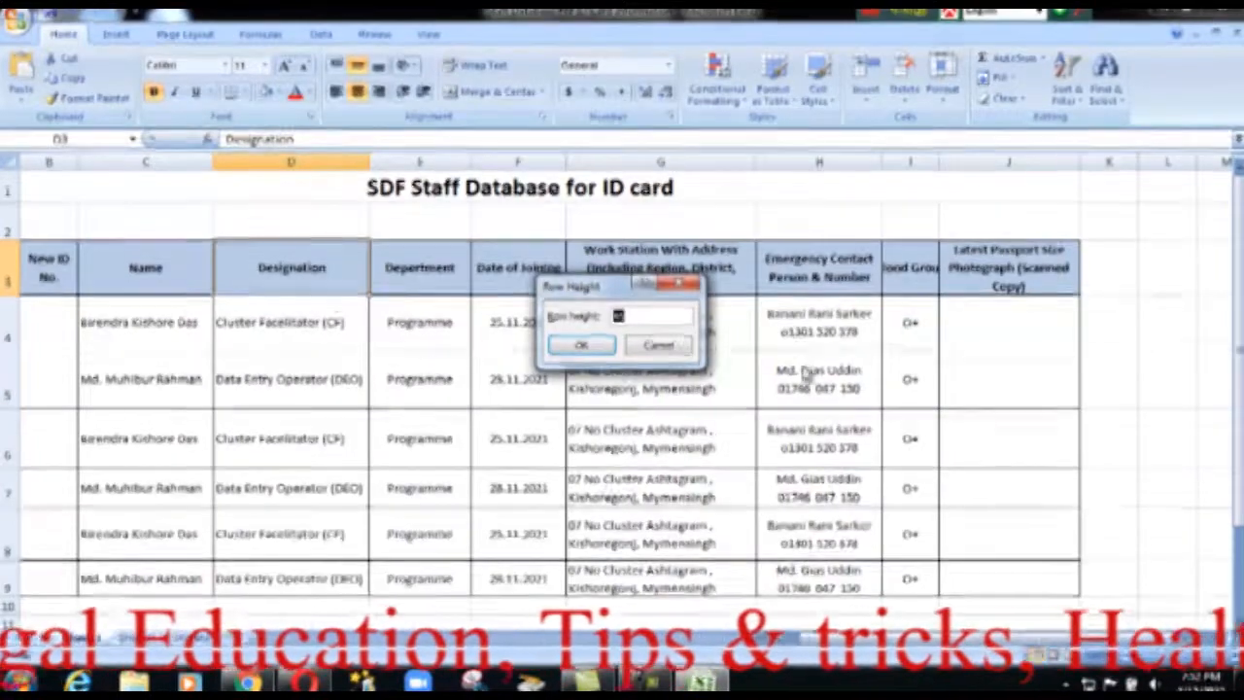
click(595, 347)
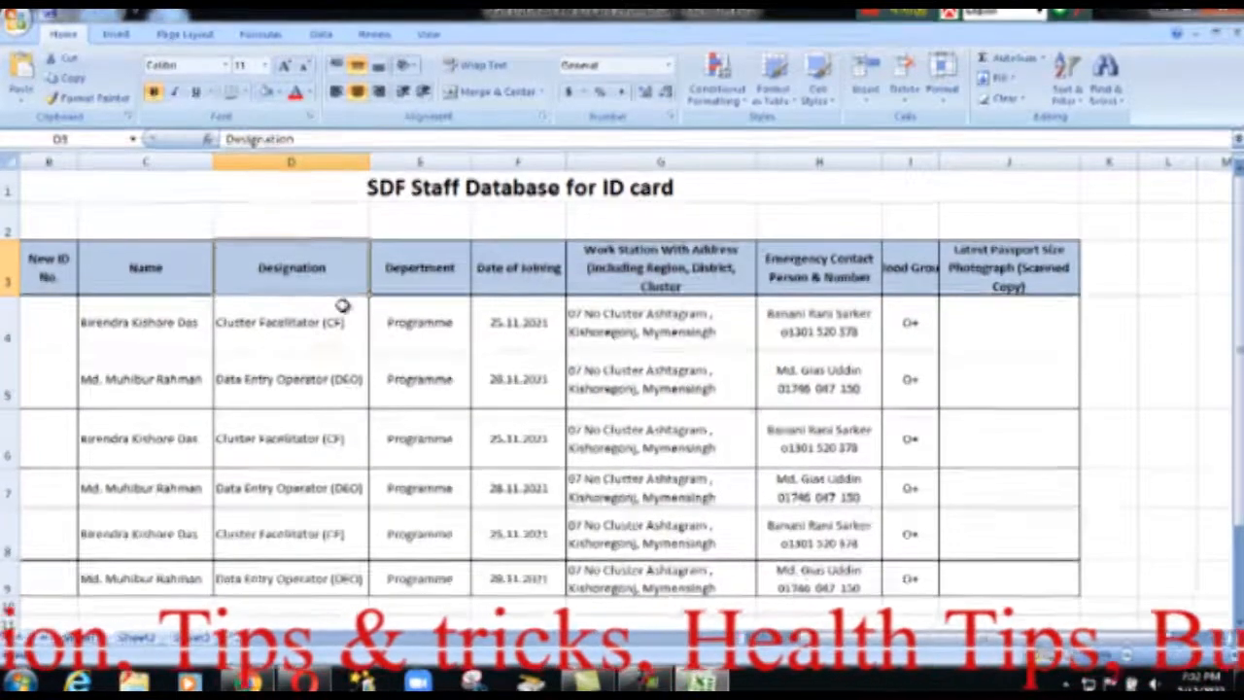
Step: Set the row height of rows 3 to 9, from the Designation header to the last staff entry, to 45
drag(317, 261, 311, 577)
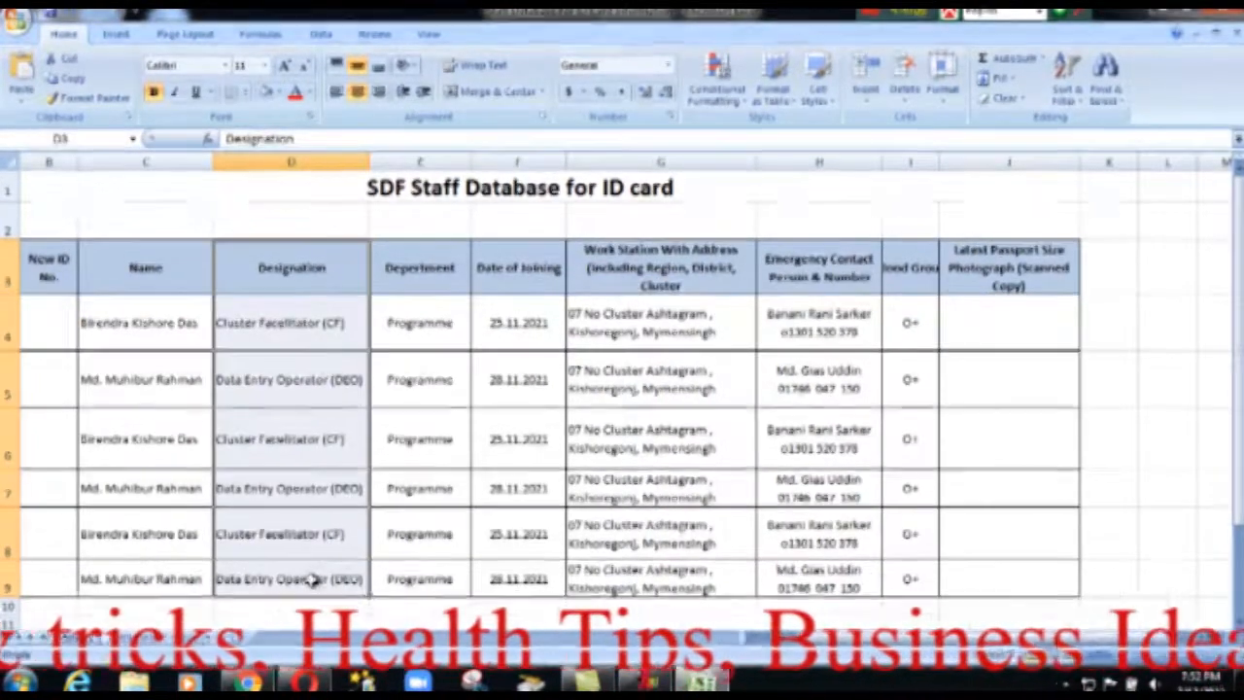
click(948, 104)
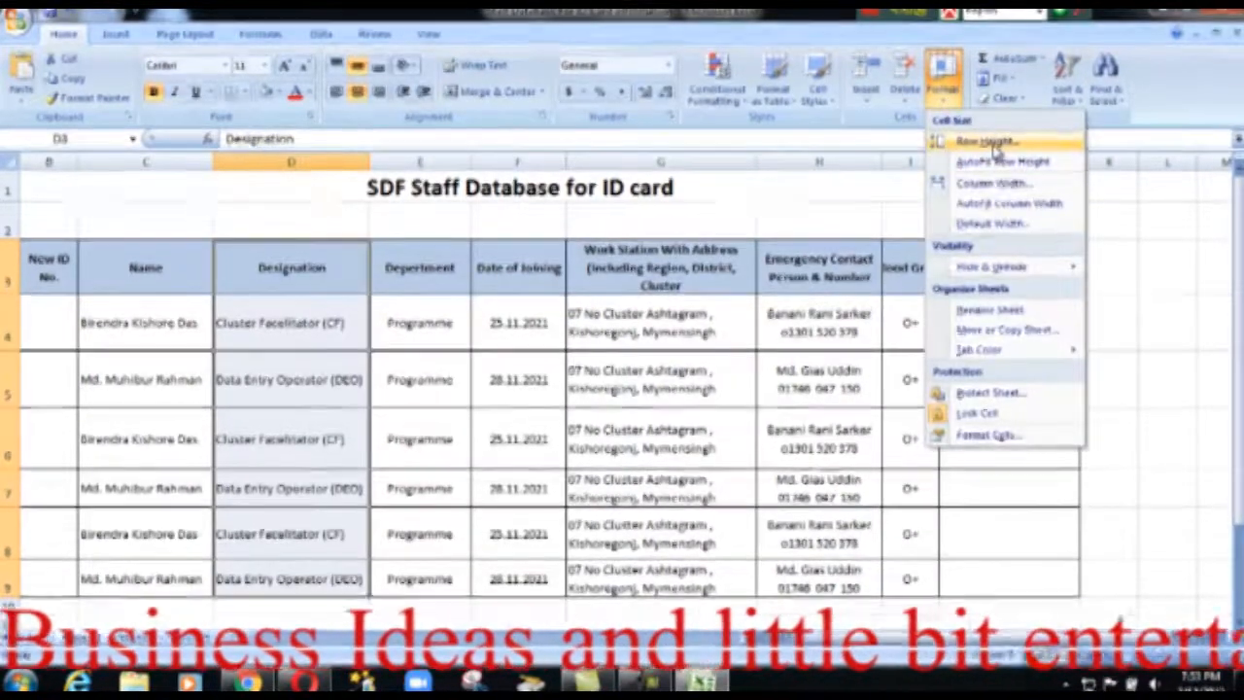
click(993, 144)
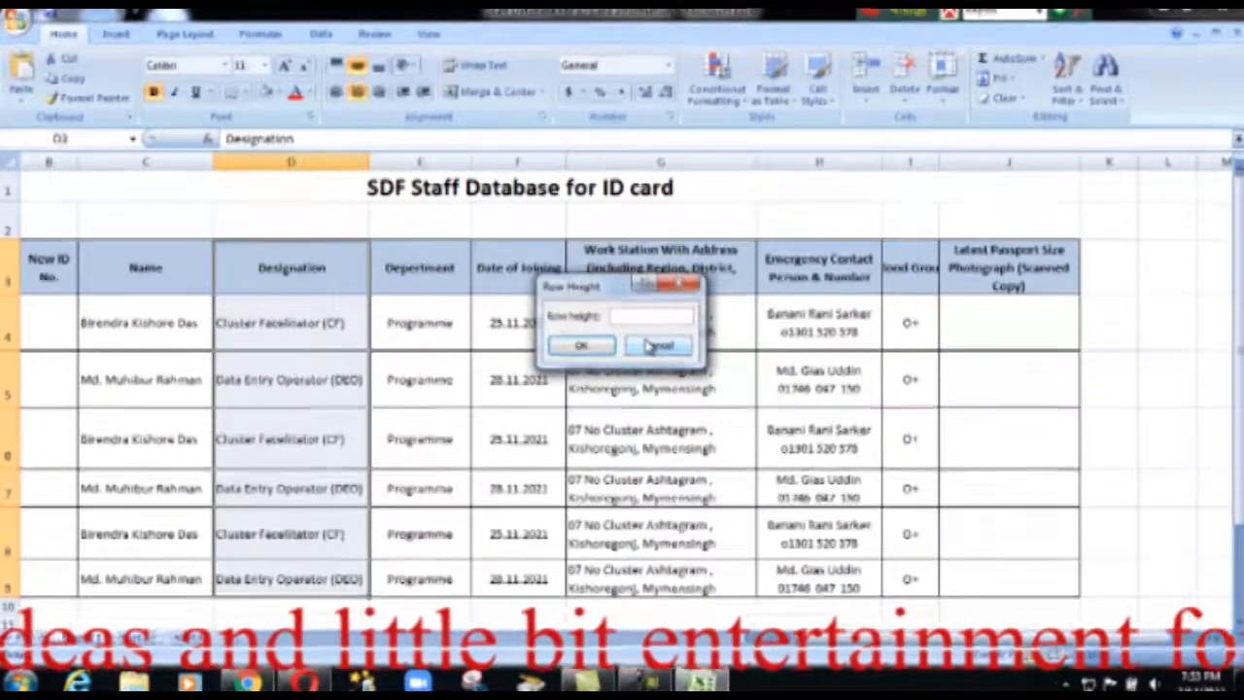
text(45)
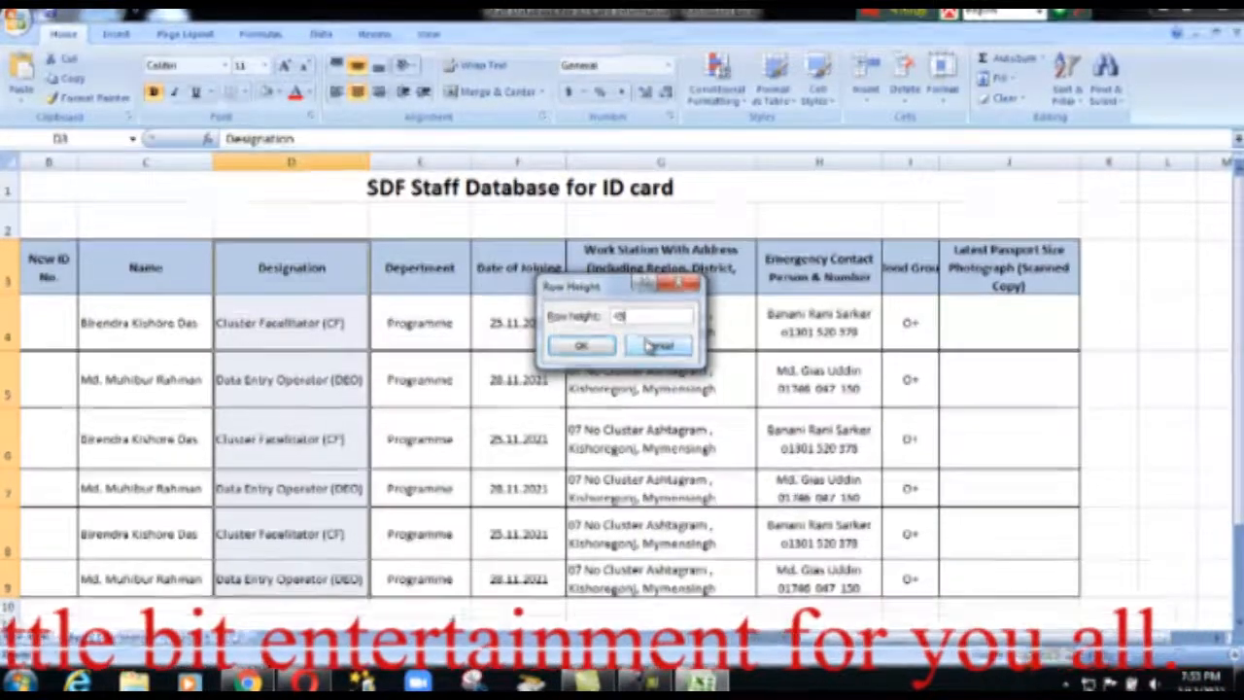
click(583, 346)
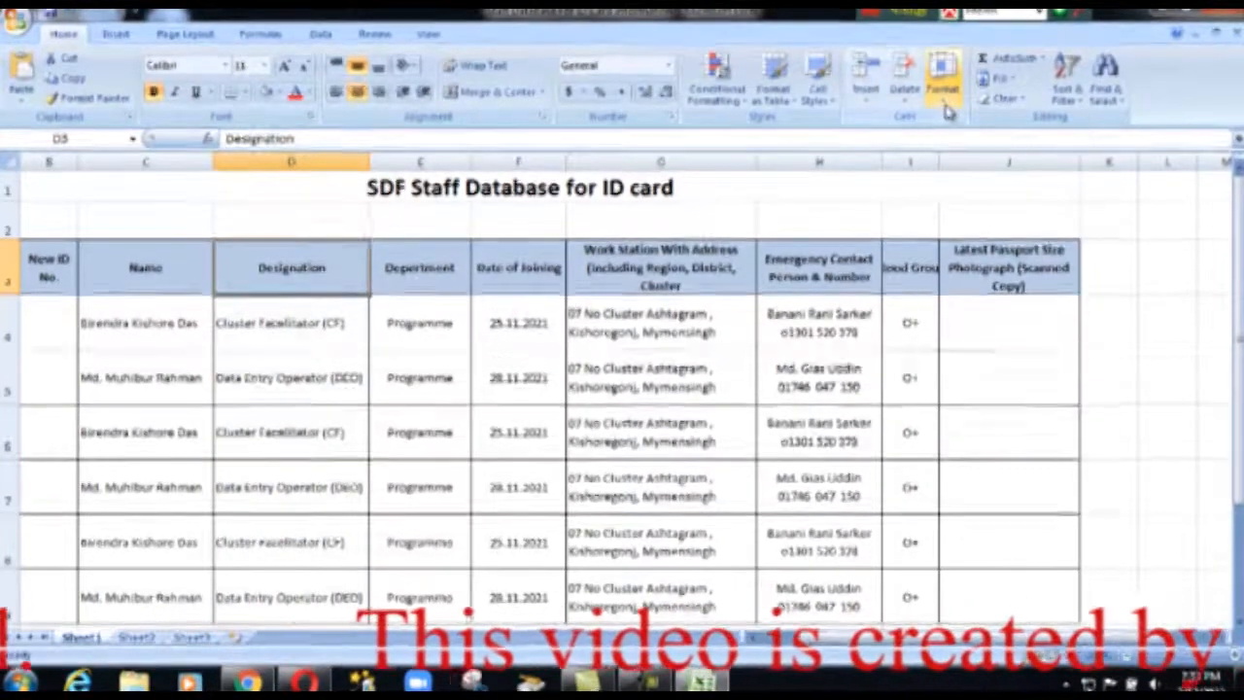
Step: Check the row heights of the header row, row 4 and row 7, and look over the resized table
click(980, 142)
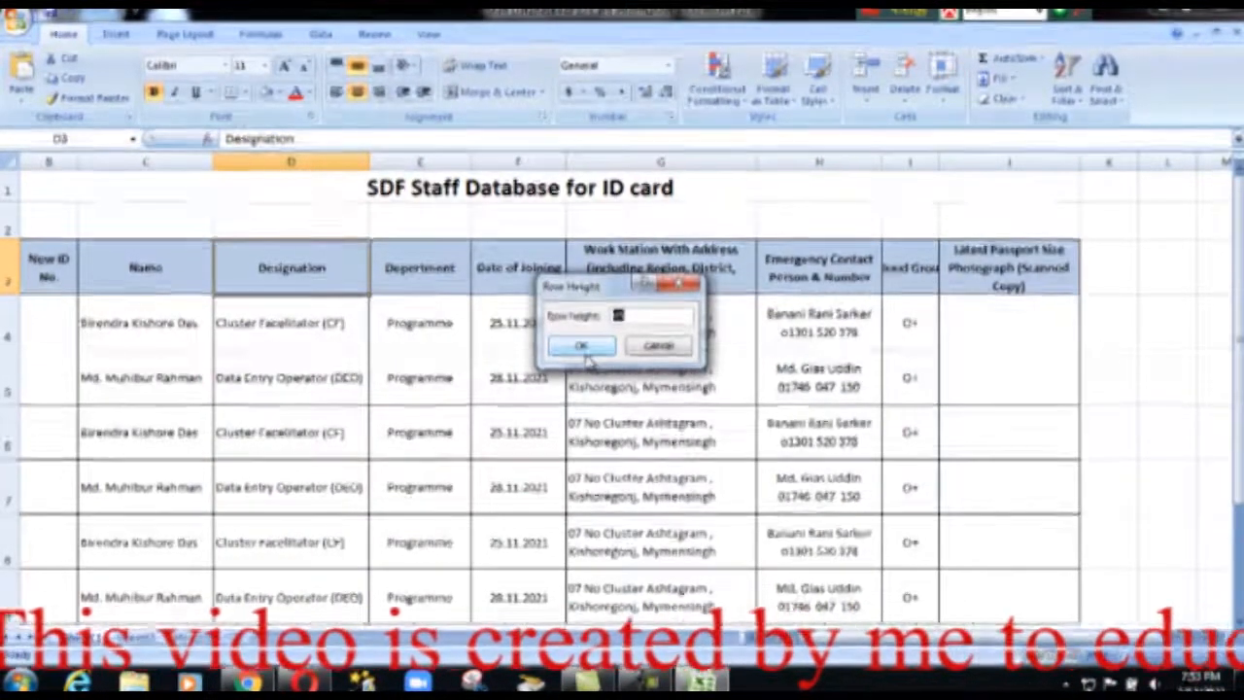
click(581, 348)
click(301, 327)
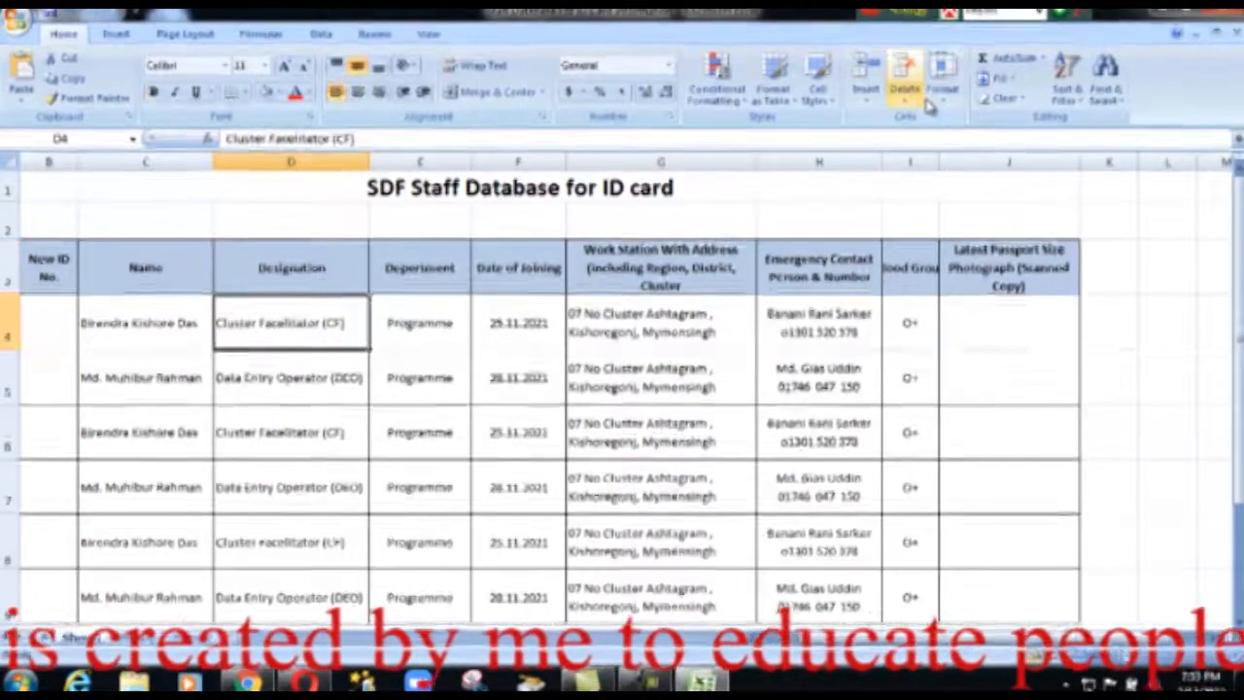
click(984, 142)
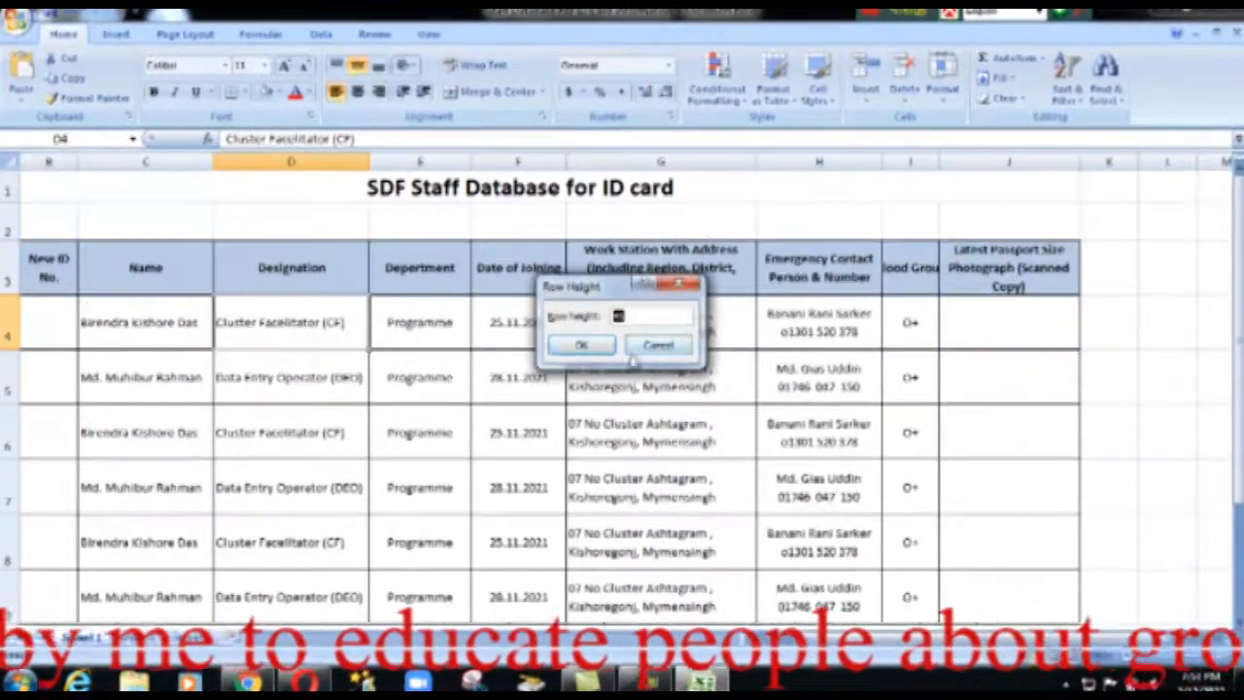
click(581, 347)
click(319, 488)
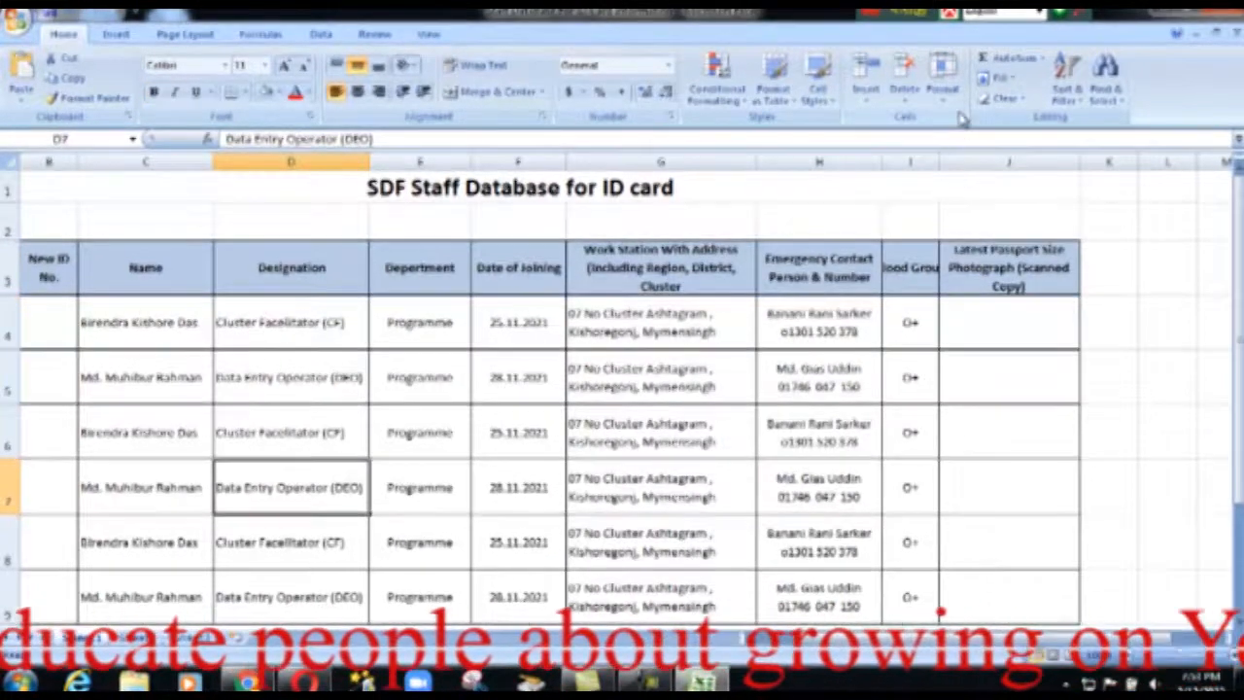
click(942, 88)
click(984, 143)
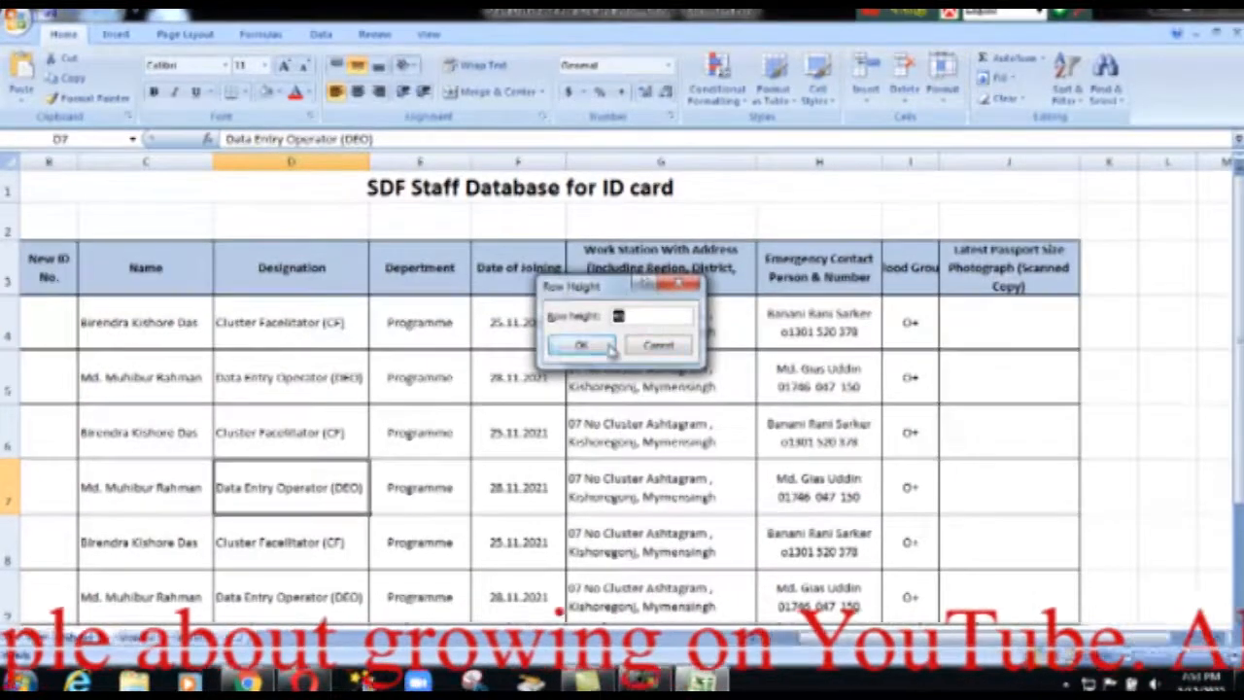
click(583, 347)
scroll(666, 489, down, 1)
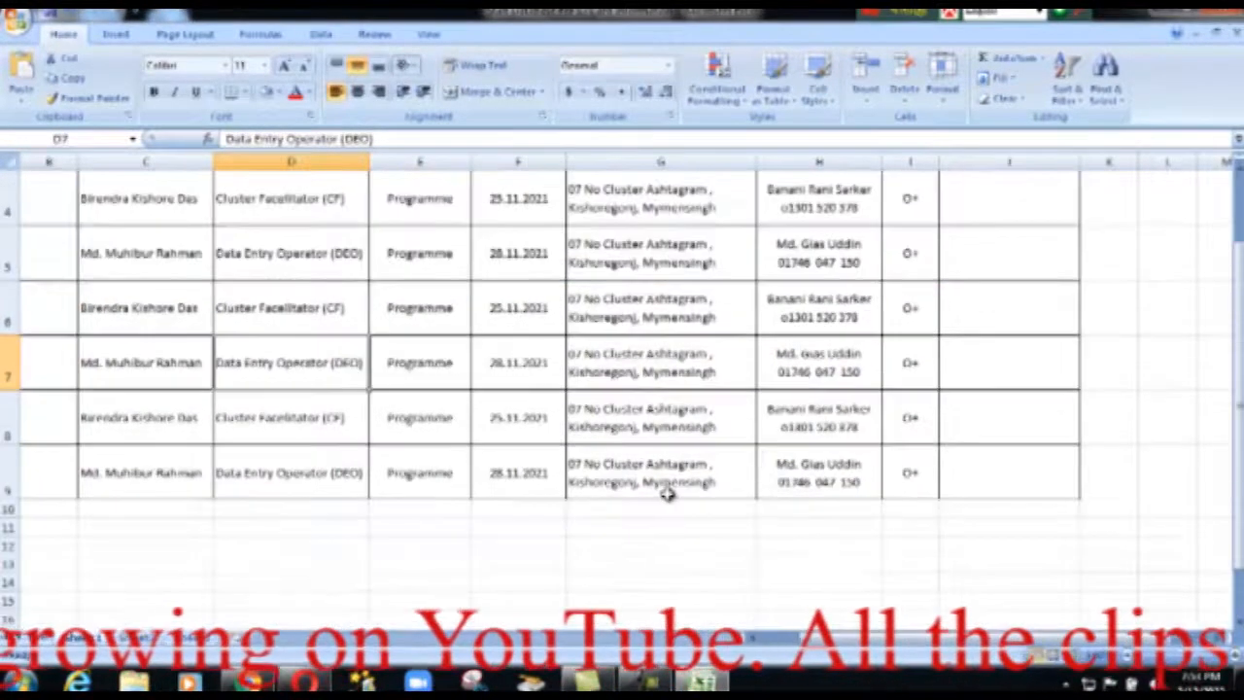
scroll(552, 517, up, 1)
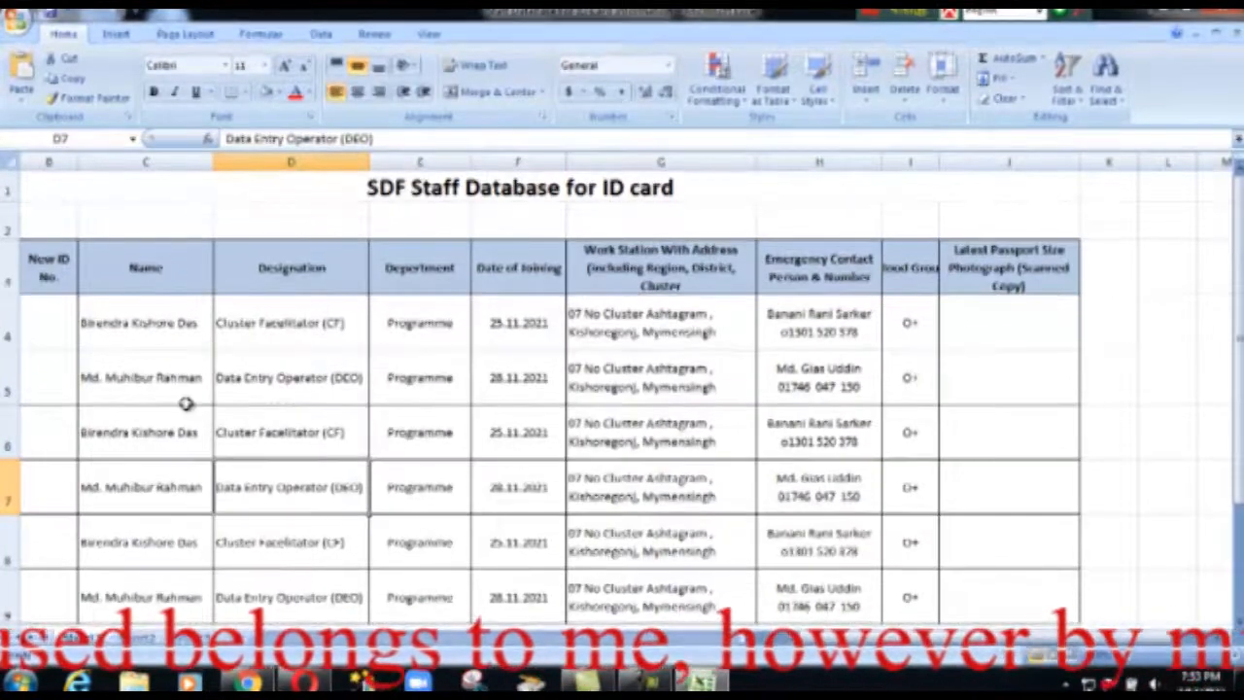
Step: Compare the cells across row 4 and check the column width of the Designation column
click(306, 321)
click(427, 324)
click(515, 325)
click(631, 332)
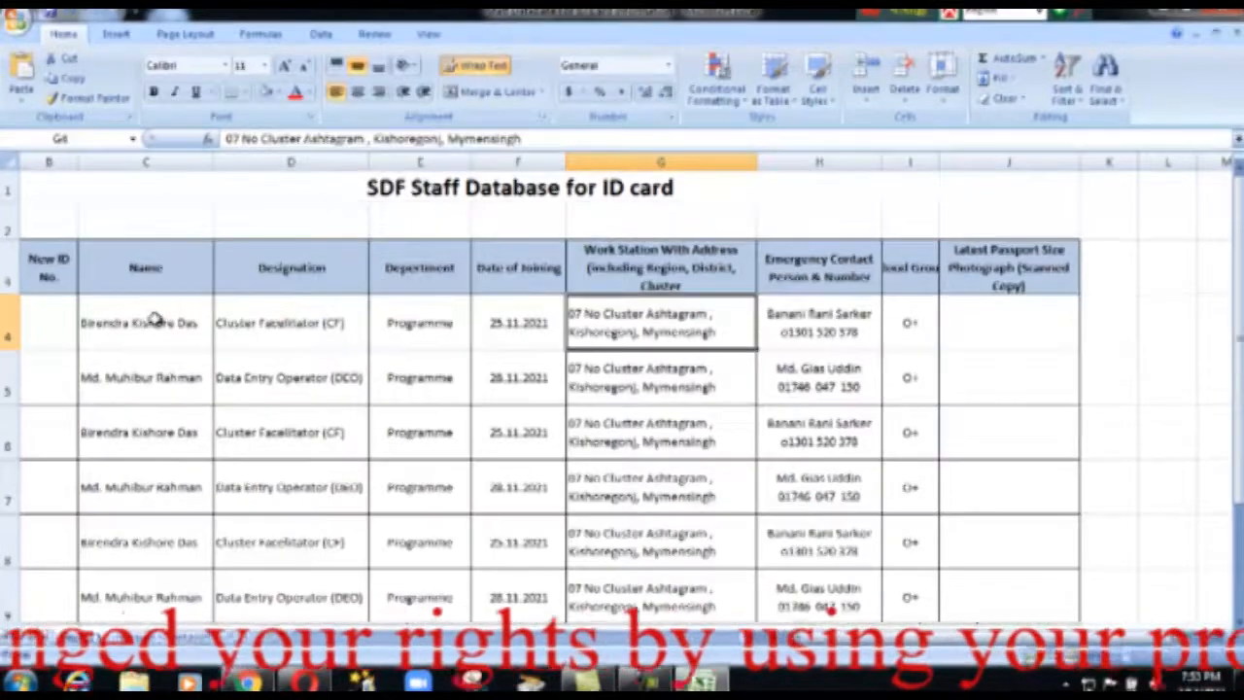
click(156, 322)
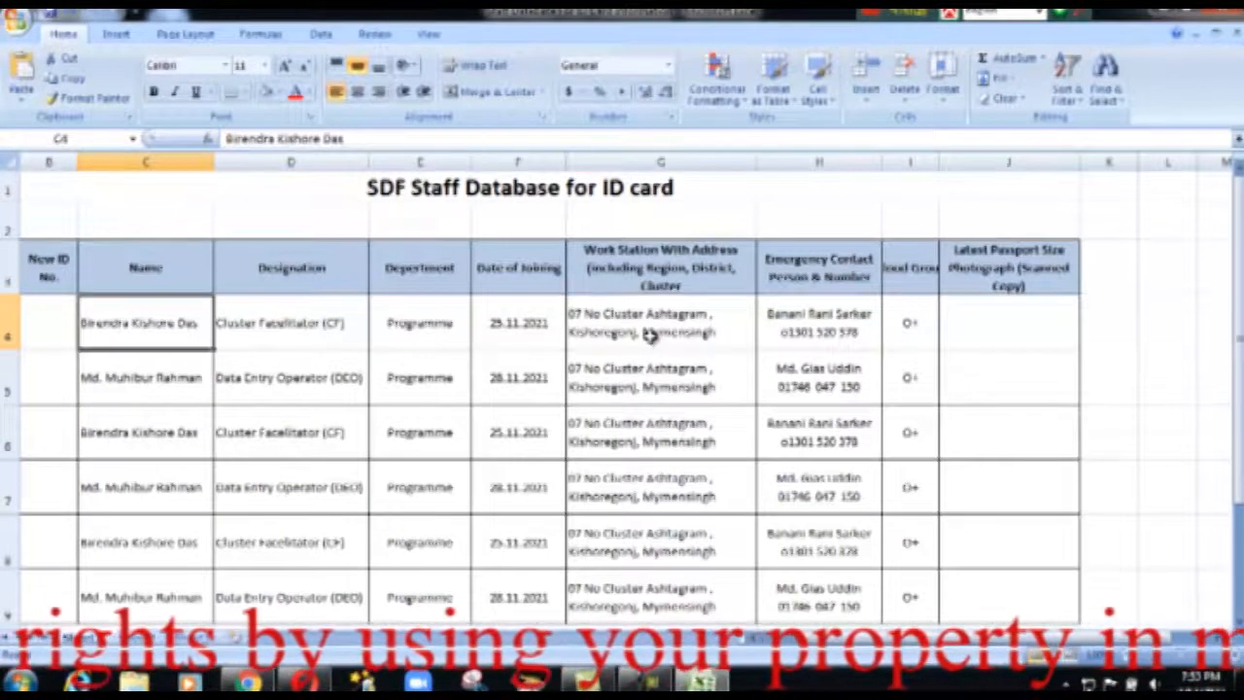
click(650, 332)
click(258, 321)
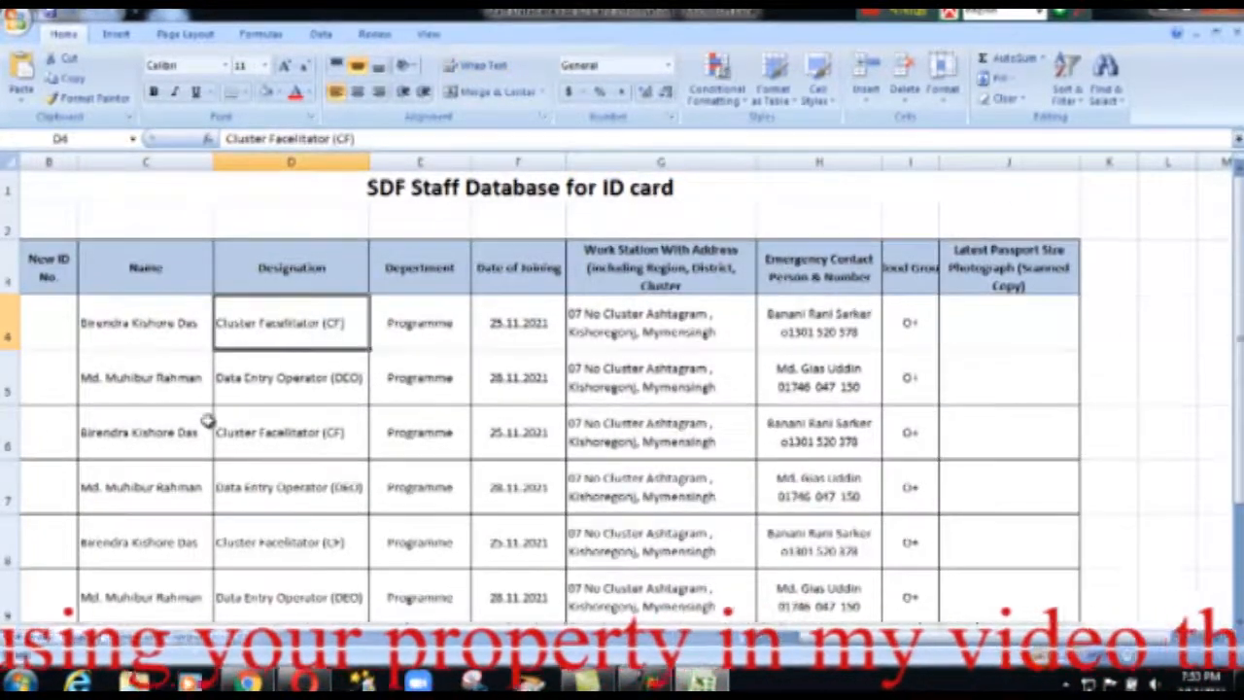
click(944, 97)
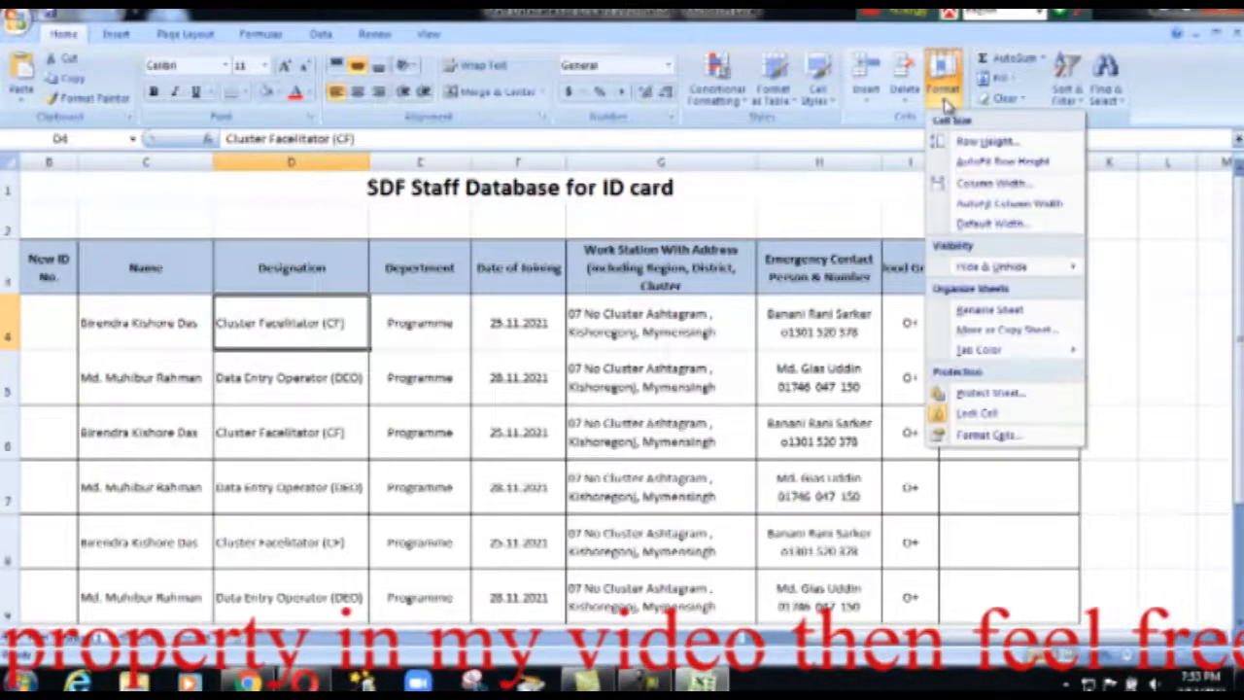
mouse_move(991, 266)
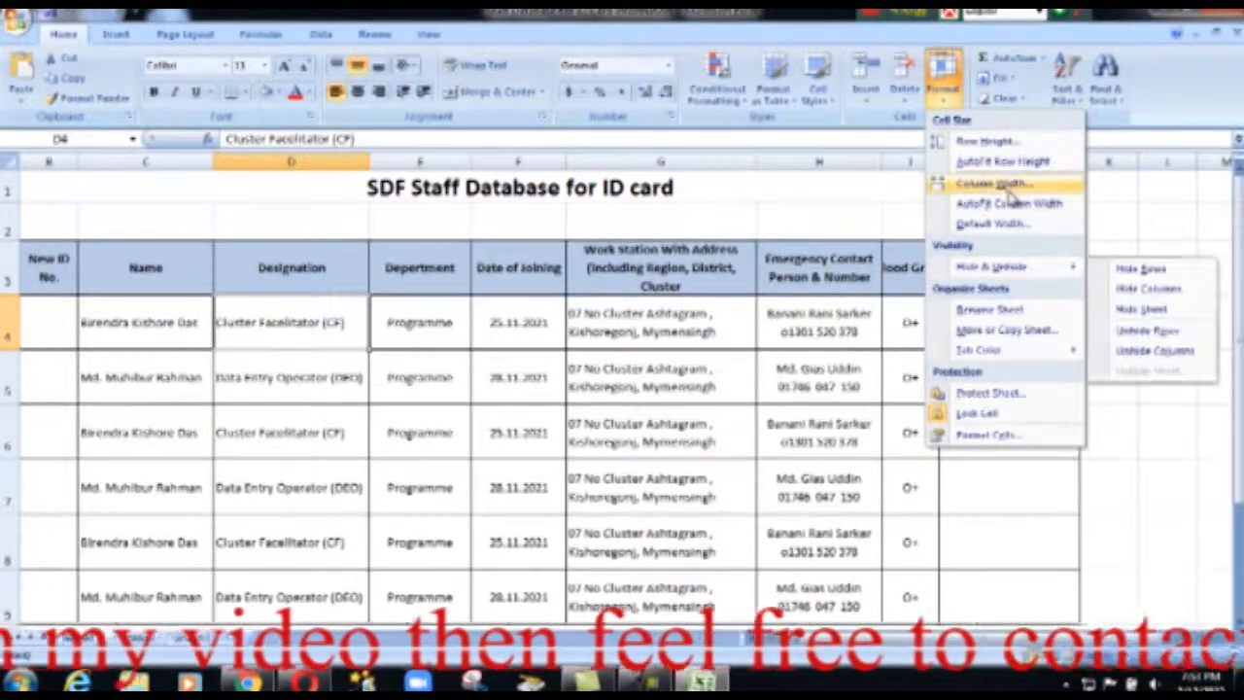
click(1011, 186)
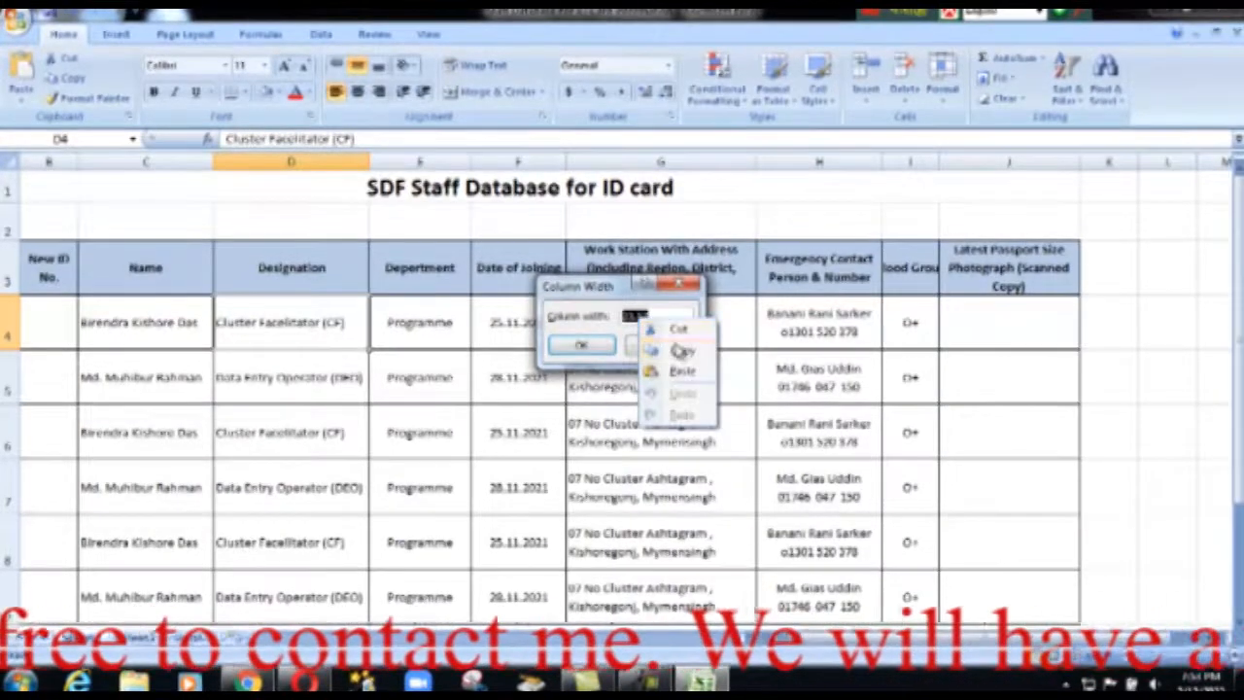
click(583, 342)
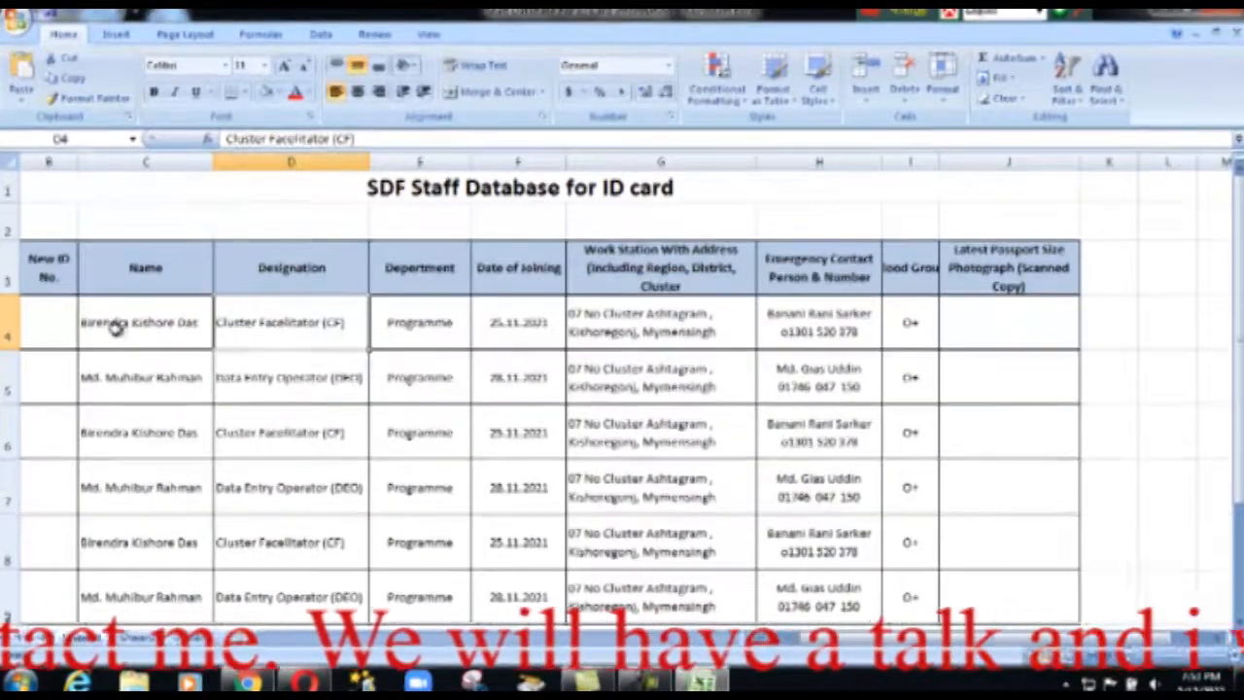
Step: Apply the Designation column's copied width to columns C to H, from Name to Emergency Contact Person & Number
mouse_move(559, 348)
mouse_down()
mouse_move(784, 341)
mouse_move(785, 361)
mouse_up()
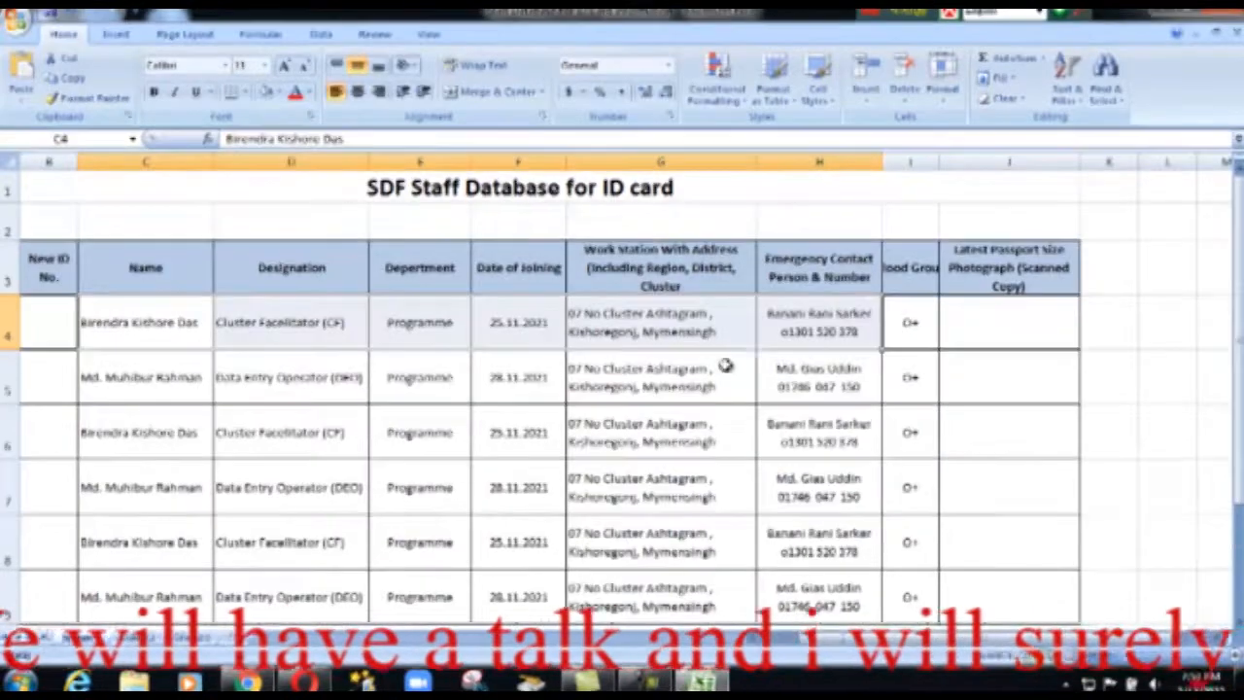
click(942, 77)
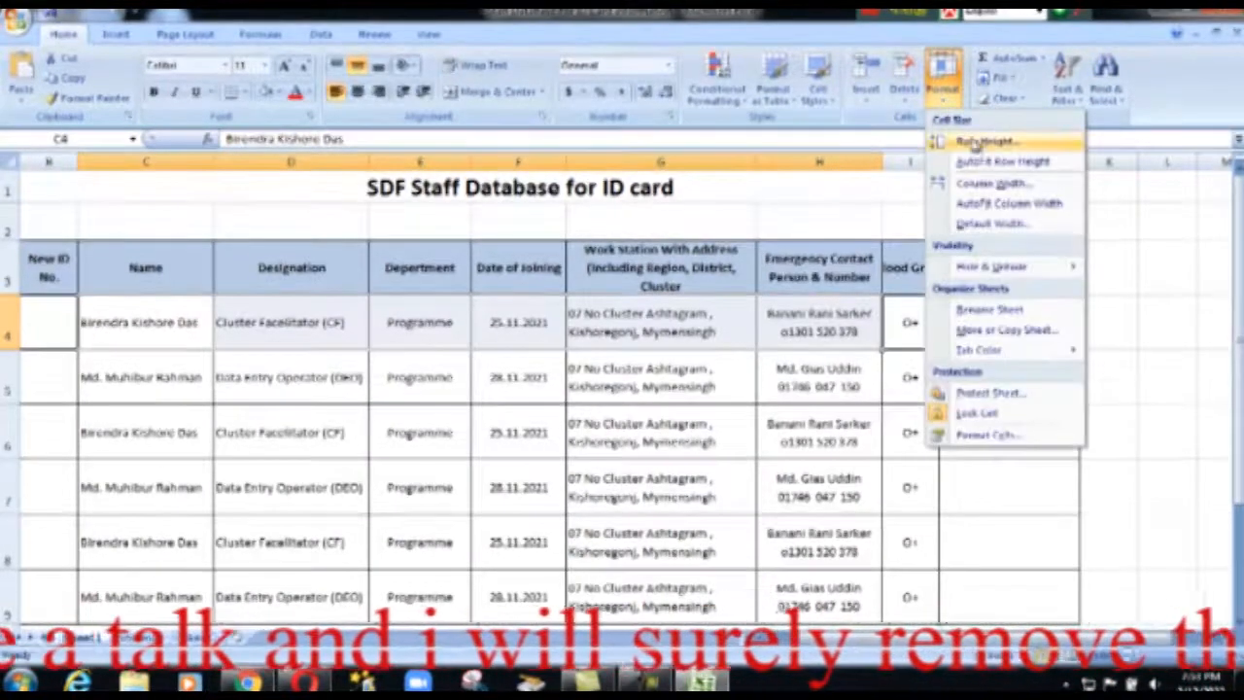
click(993, 184)
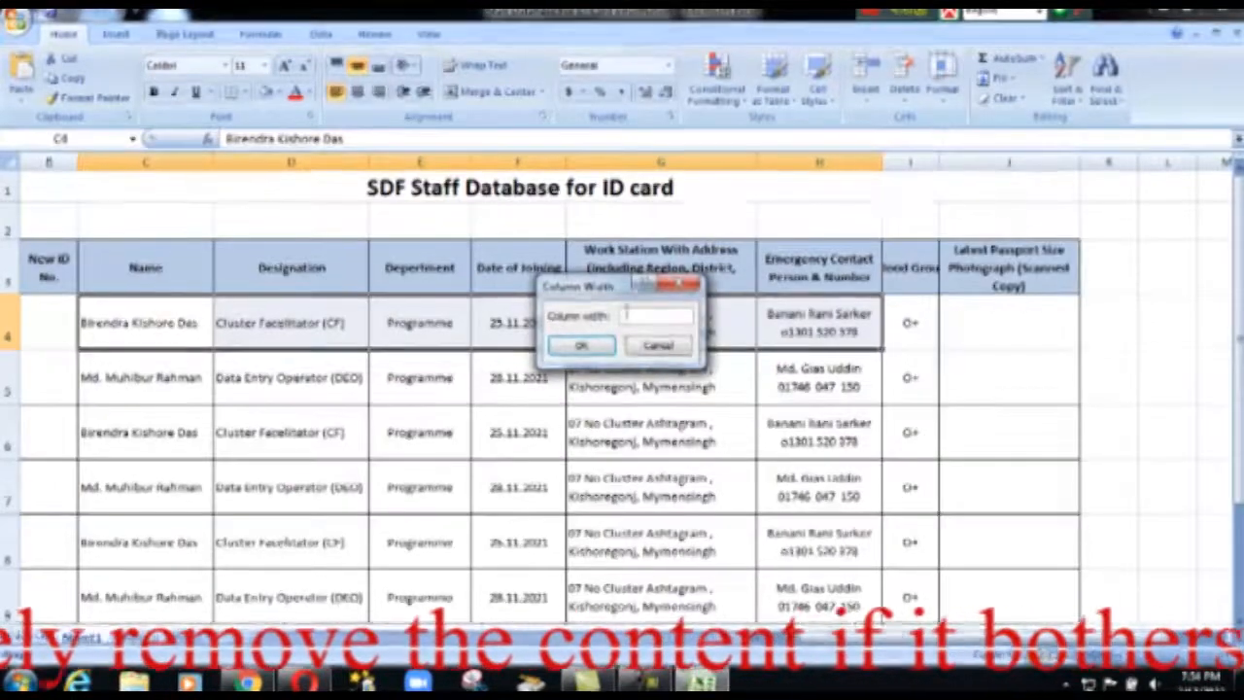
right_click(627, 318)
click(664, 361)
click(602, 354)
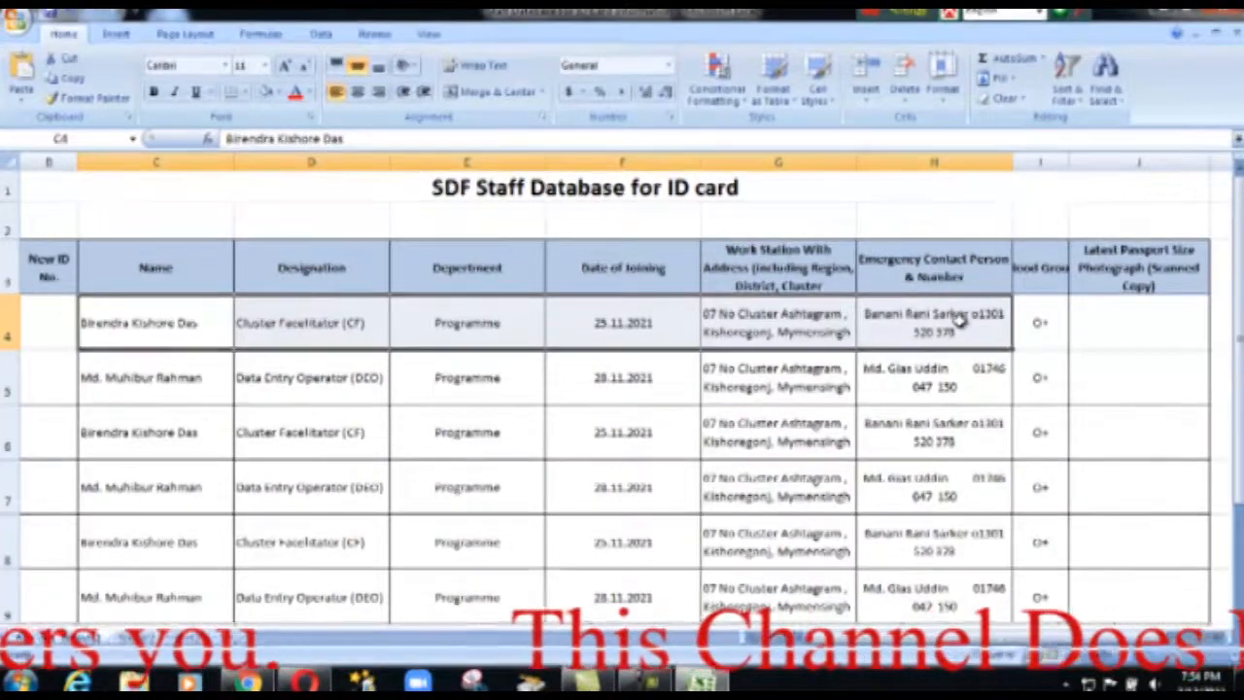
click(902, 377)
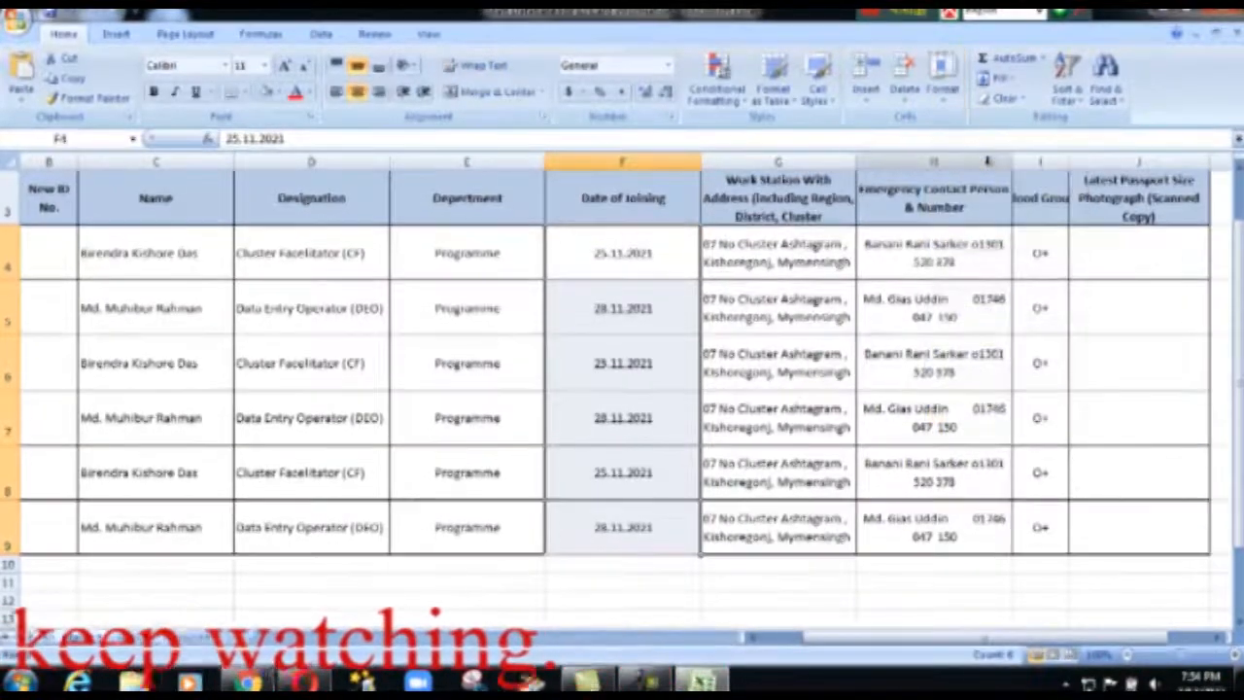
Step: AutoFit the widths of columns C to J to the row 4 contents, from Name to Latest Passport Size Photograph
click(713, 608)
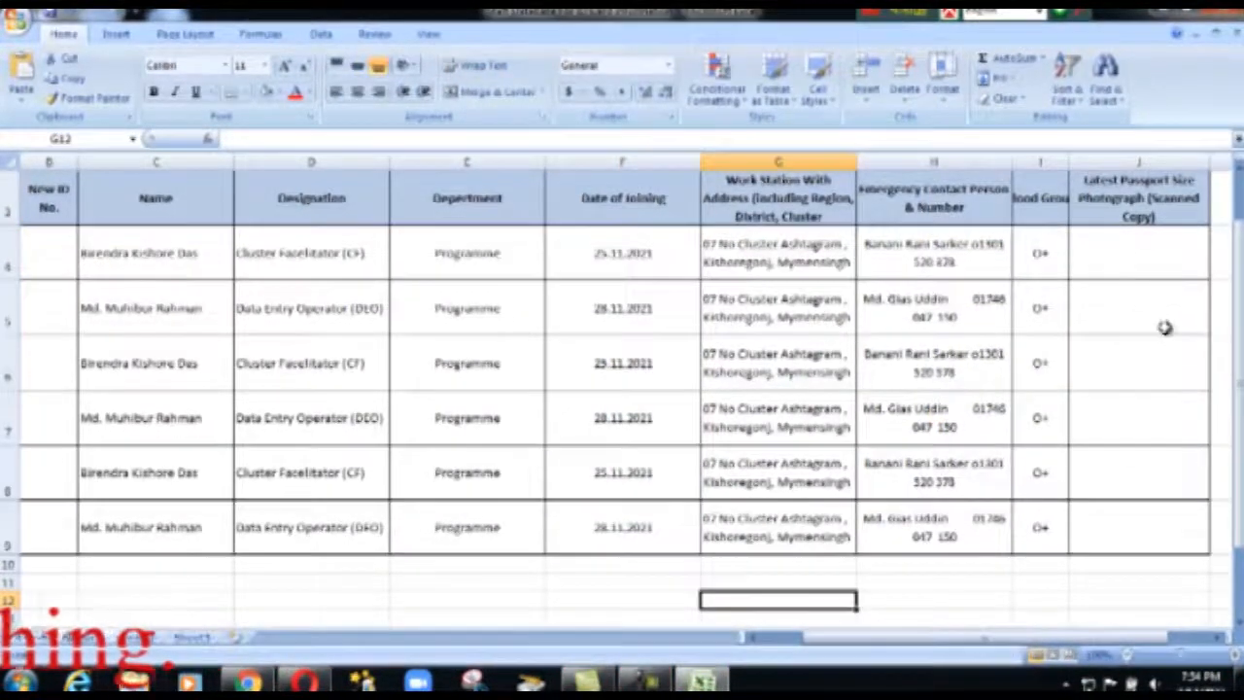
drag(1144, 250, 167, 255)
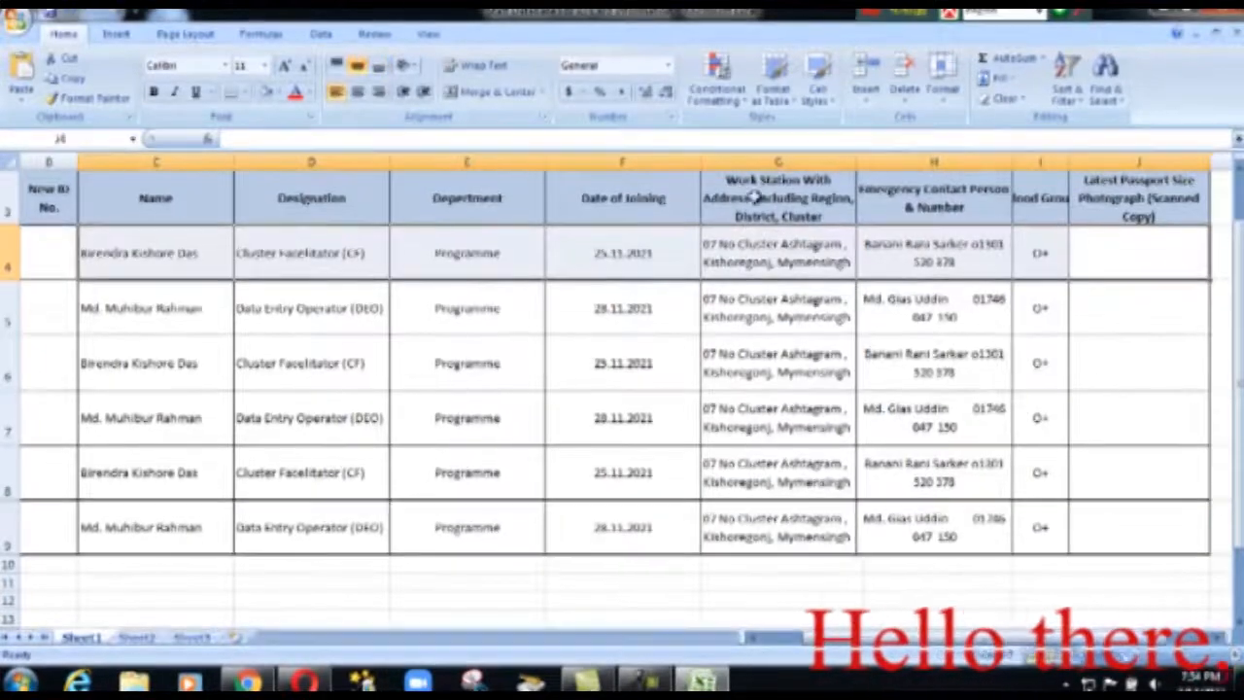
click(942, 75)
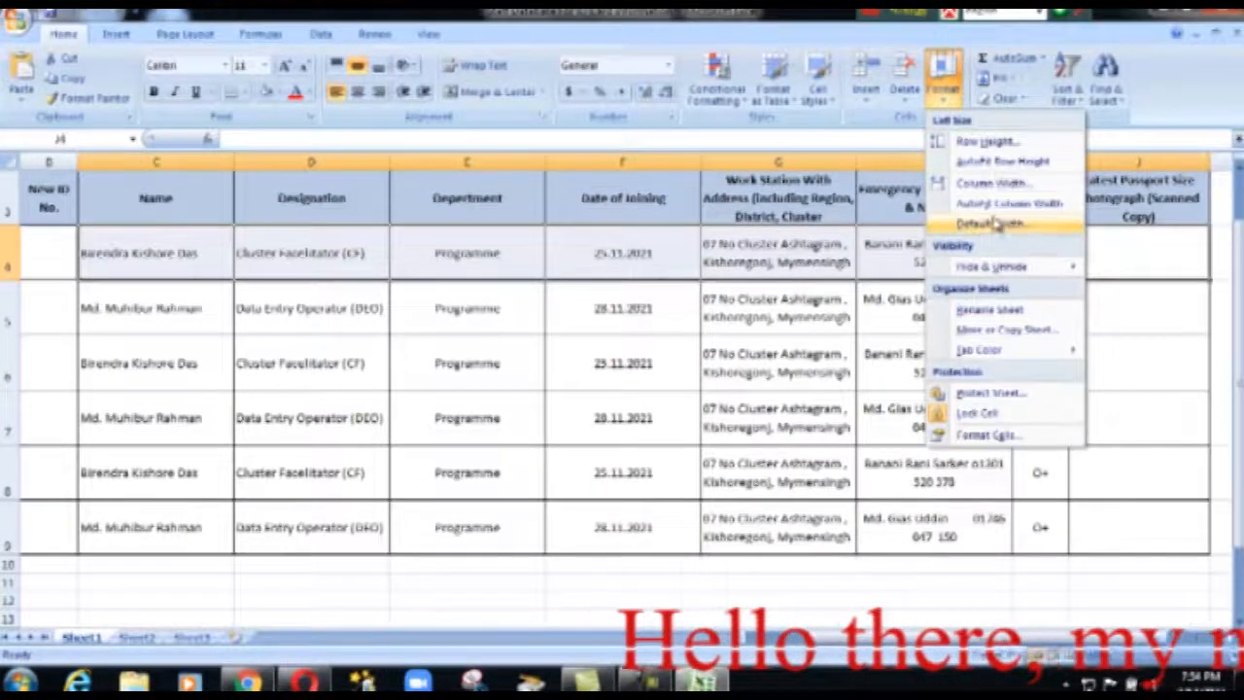
click(996, 204)
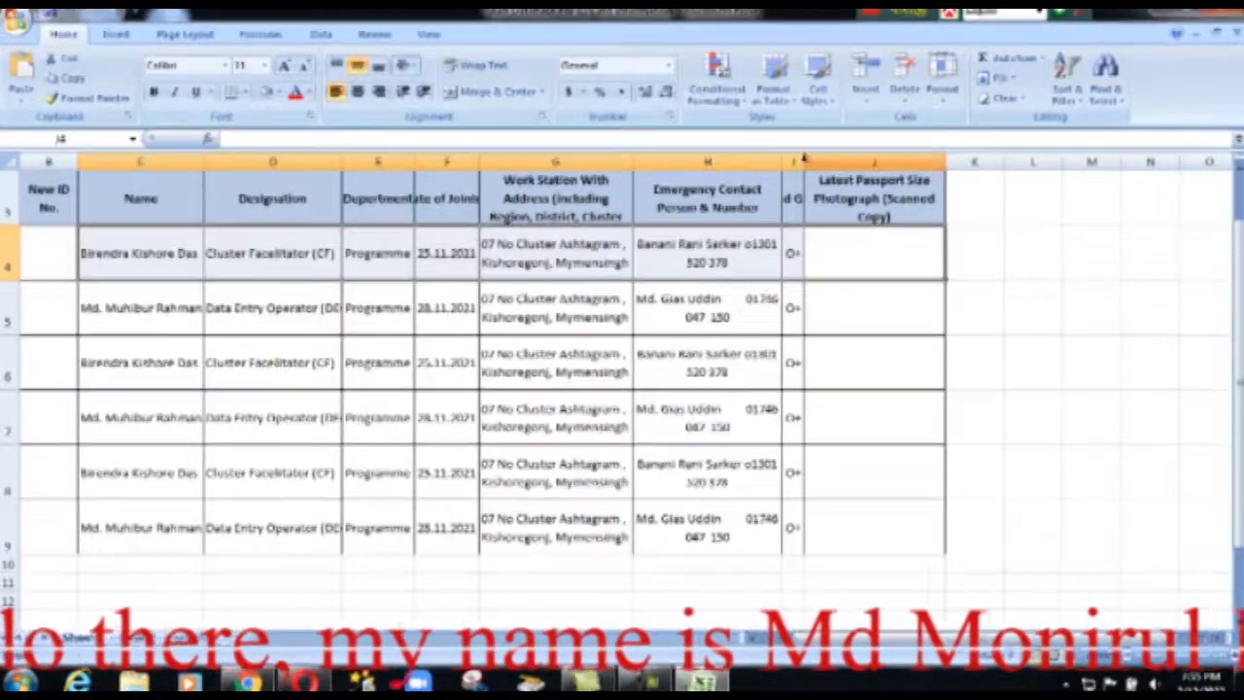
Step: Widen the Blood Group column to fit its header and the Designation column to fit its longest entry
drag(804, 159, 860, 163)
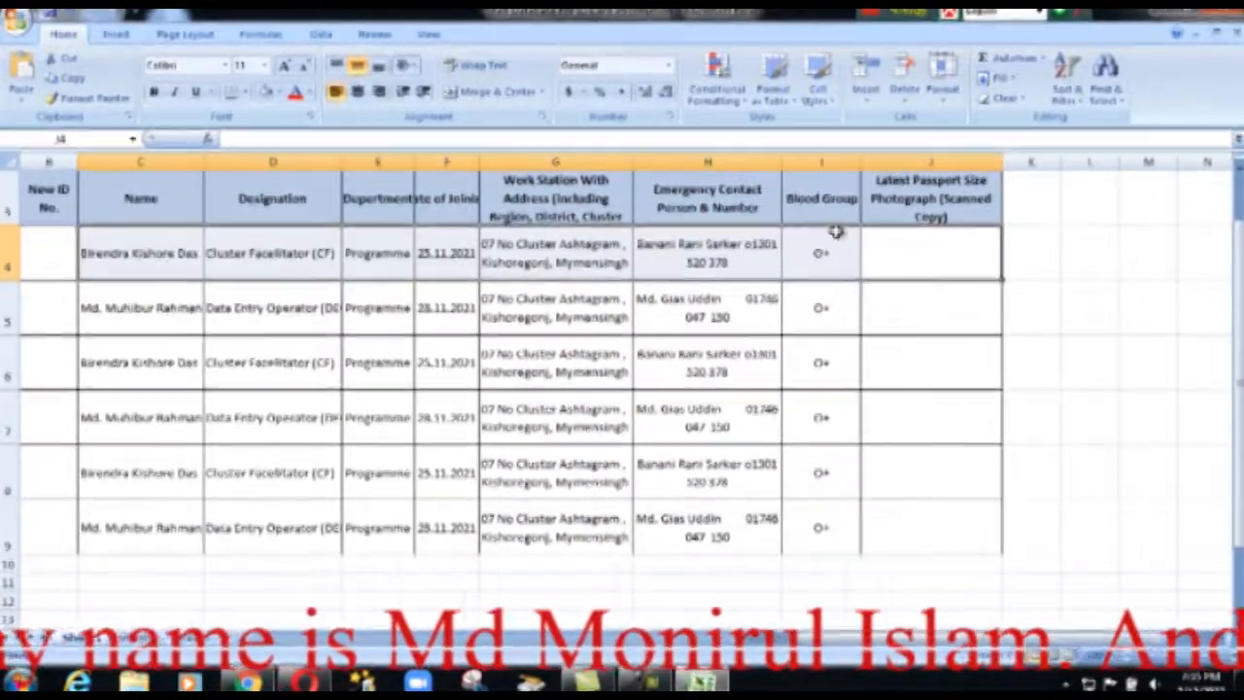
click(823, 202)
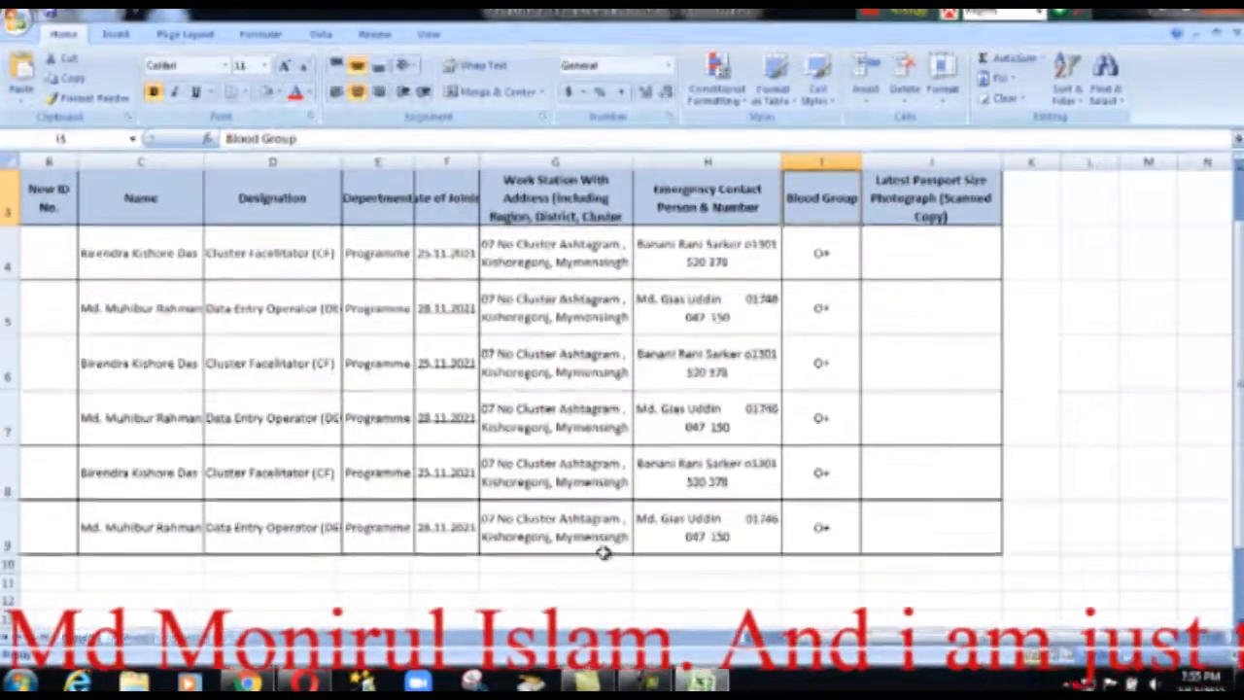
drag(342, 162, 365, 165)
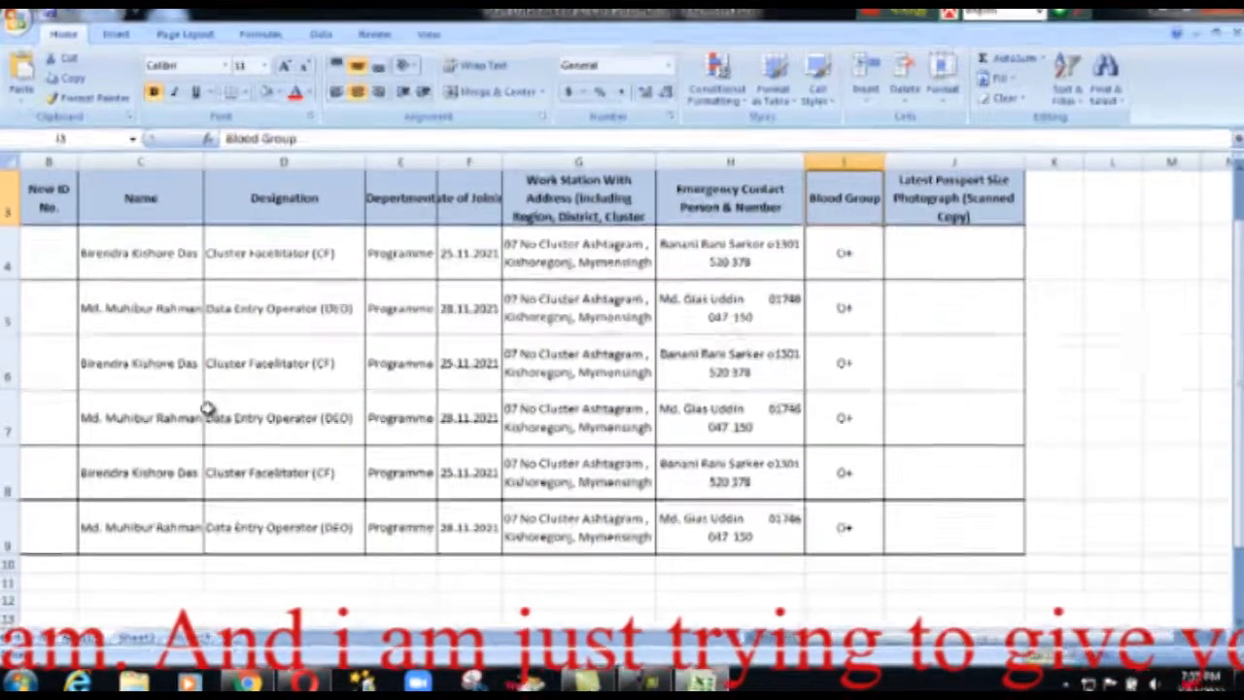
Step: Shorten row 4, and bring rows 4 to 9 back to one uniform height
drag(10, 279, 9, 264)
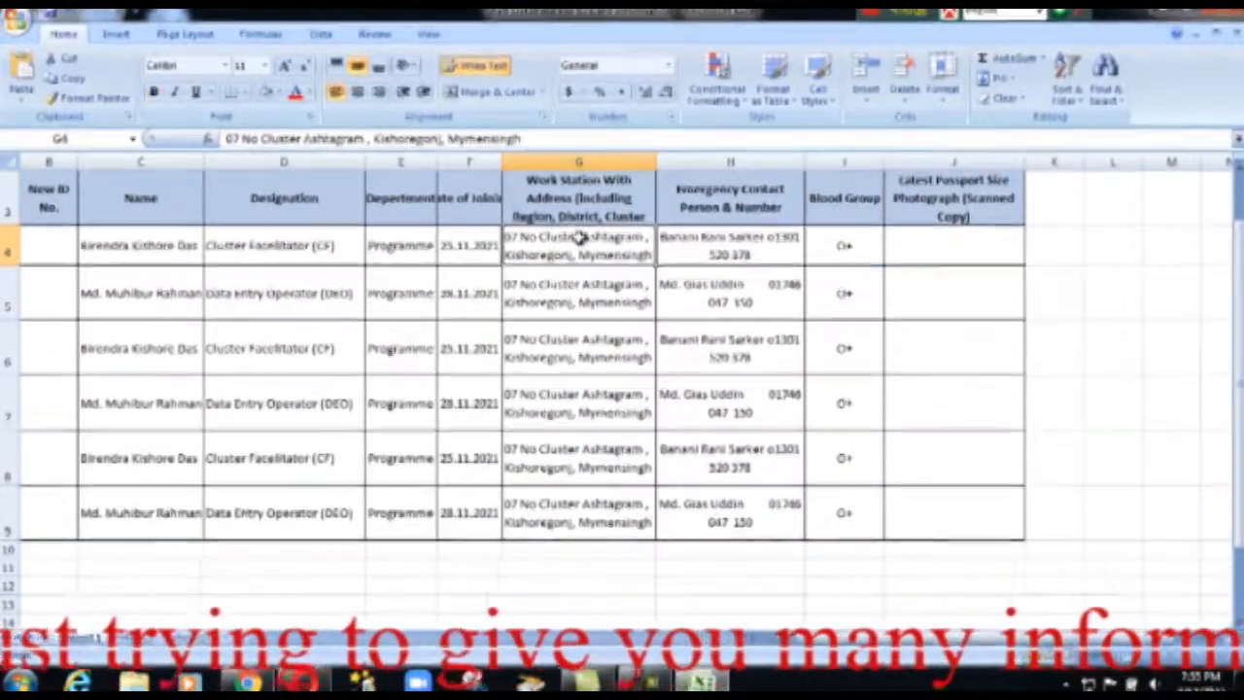
drag(570, 242, 574, 519)
click(941, 104)
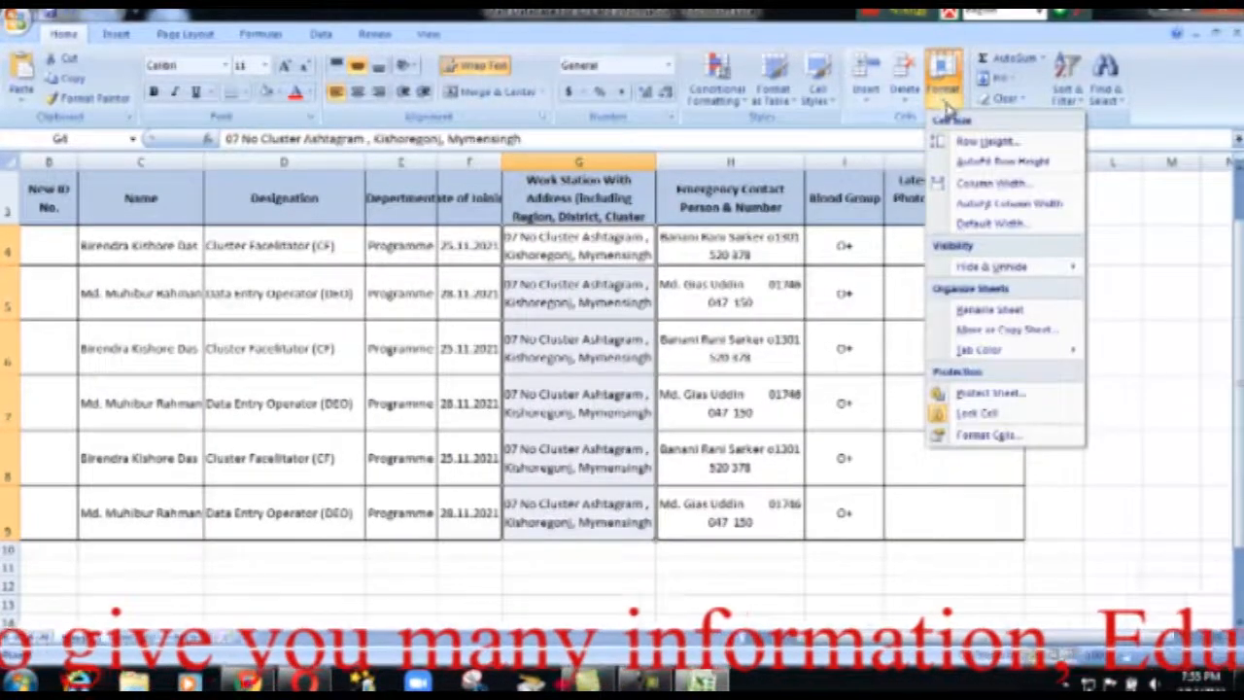
click(987, 163)
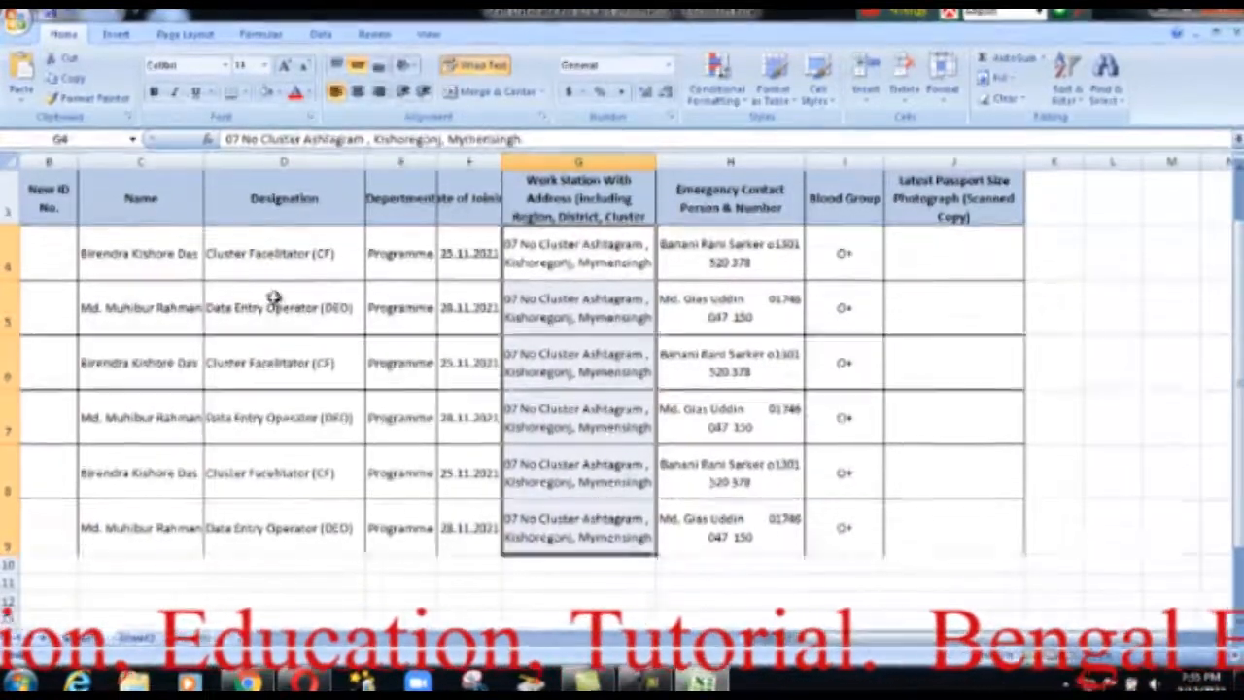
Step: Copy the column width value of the Designation column
click(305, 258)
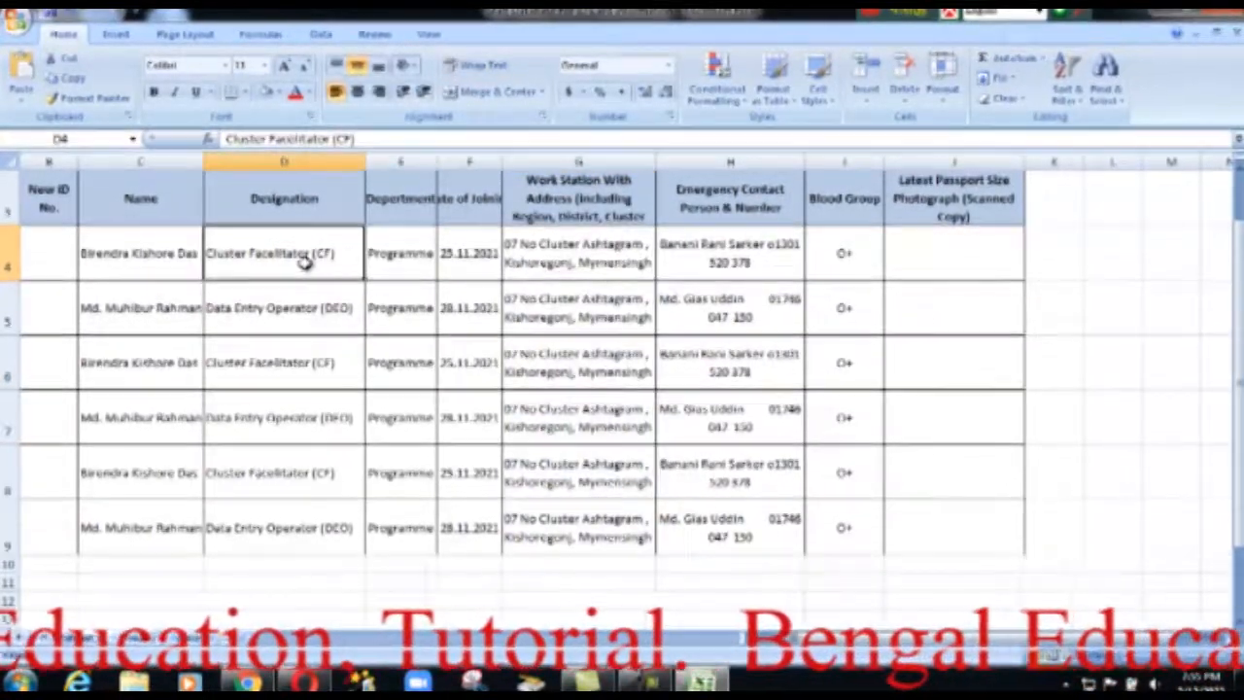
click(941, 76)
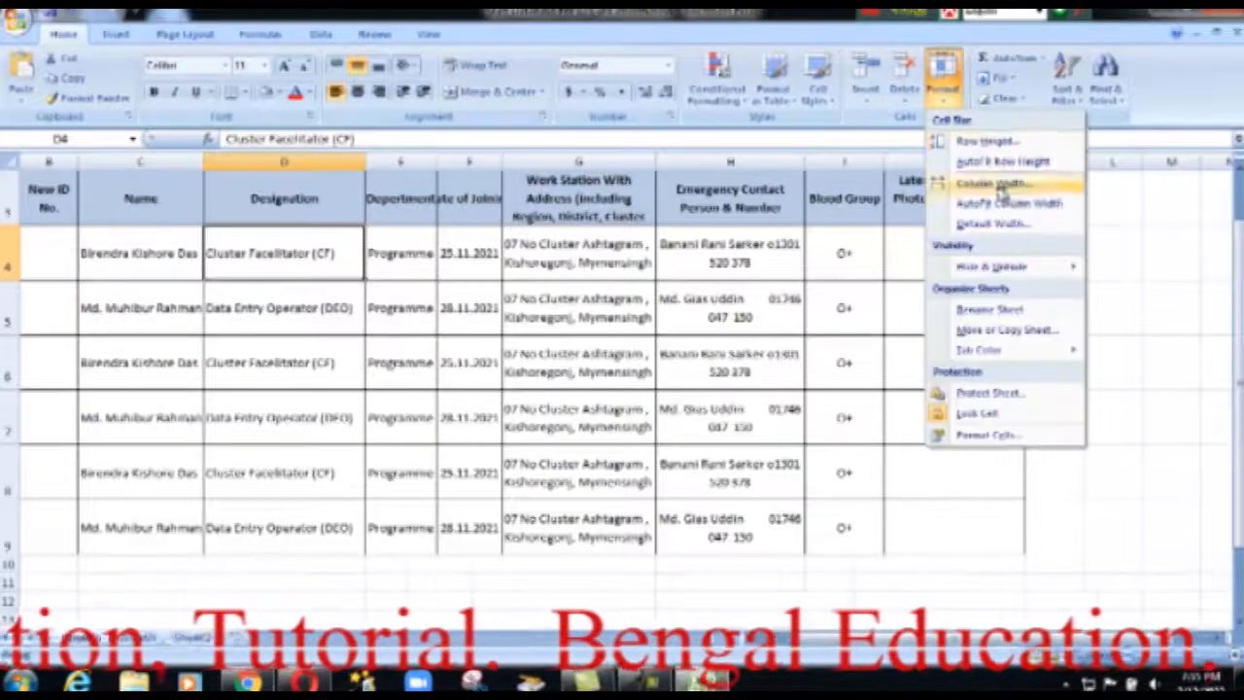
click(993, 183)
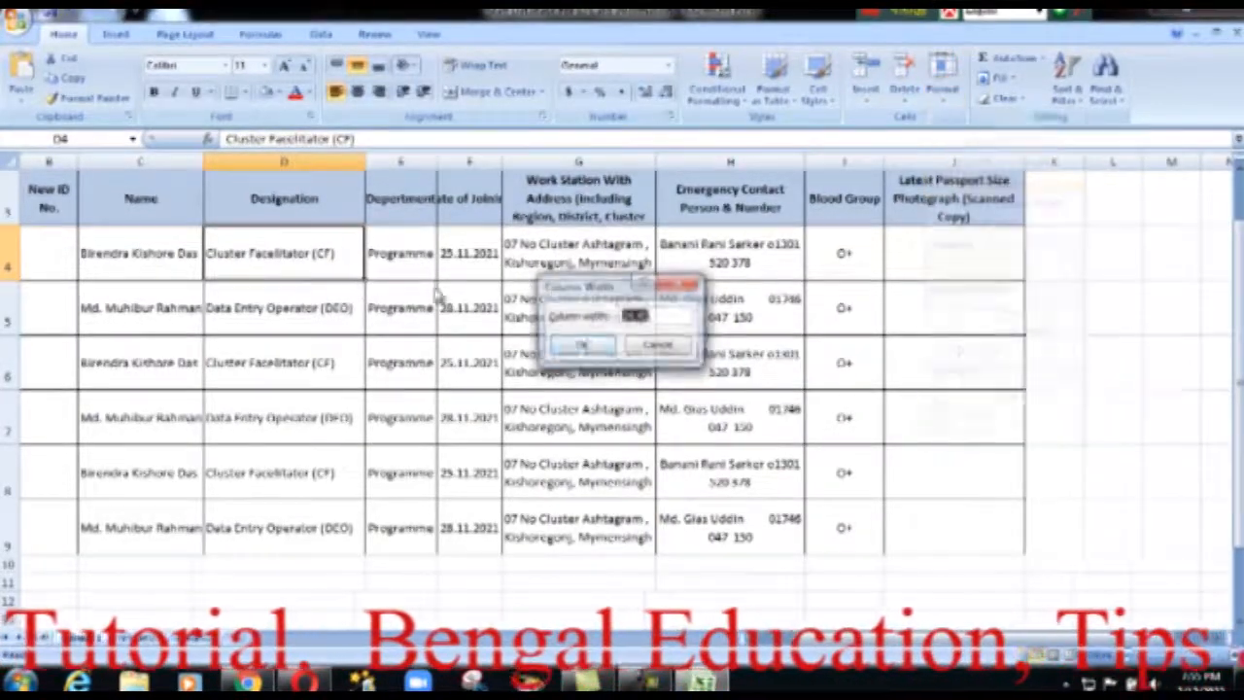
right_click(634, 313)
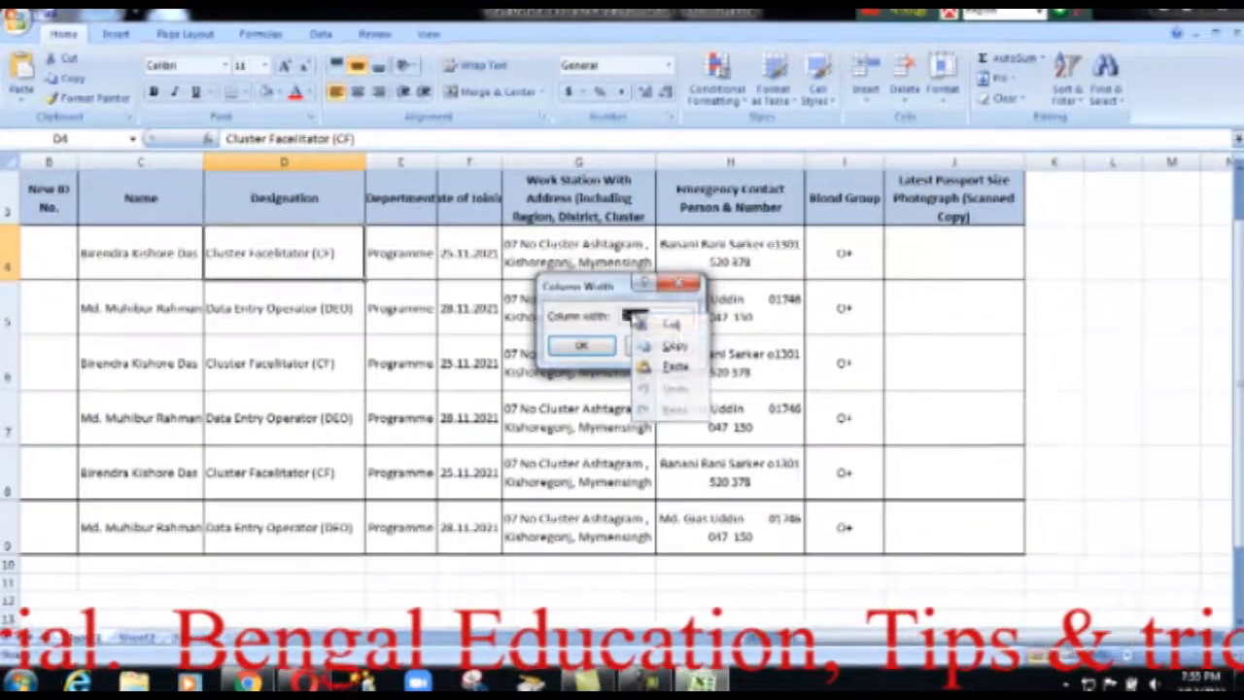
click(681, 344)
click(581, 345)
Step: Paste the copied width value as the column width of the Name through Emergency Contact columns in row 4
drag(124, 270, 688, 251)
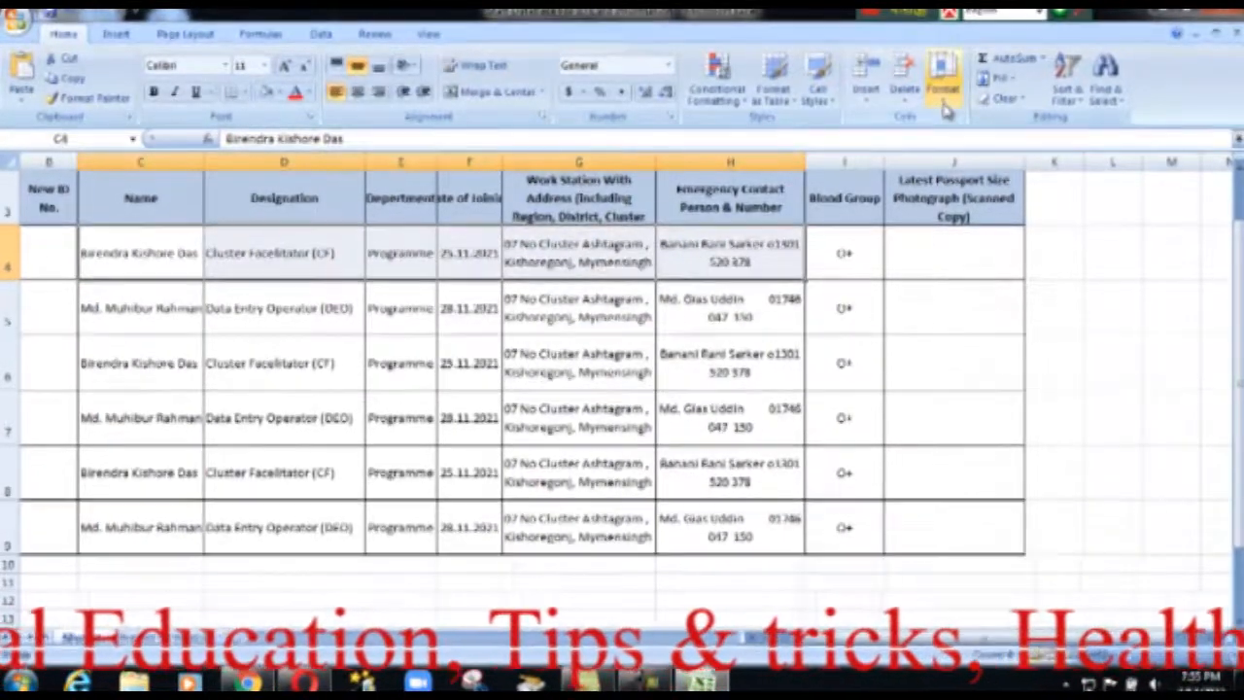
click(942, 77)
click(986, 185)
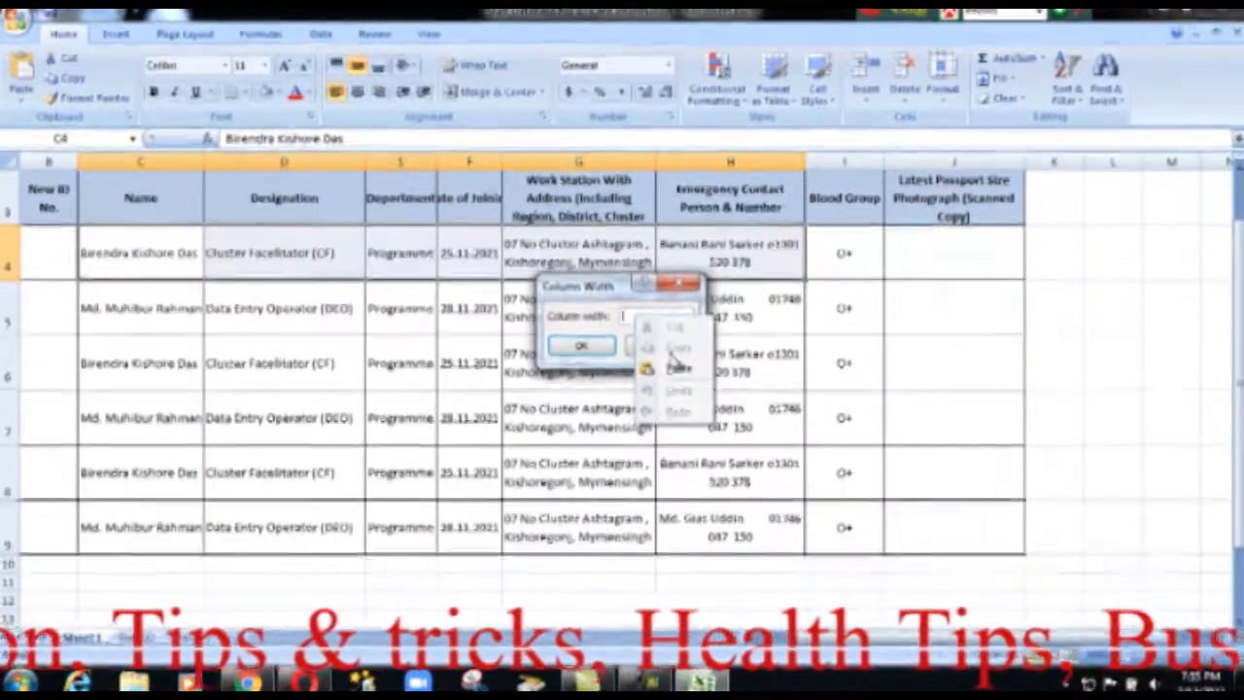
click(597, 351)
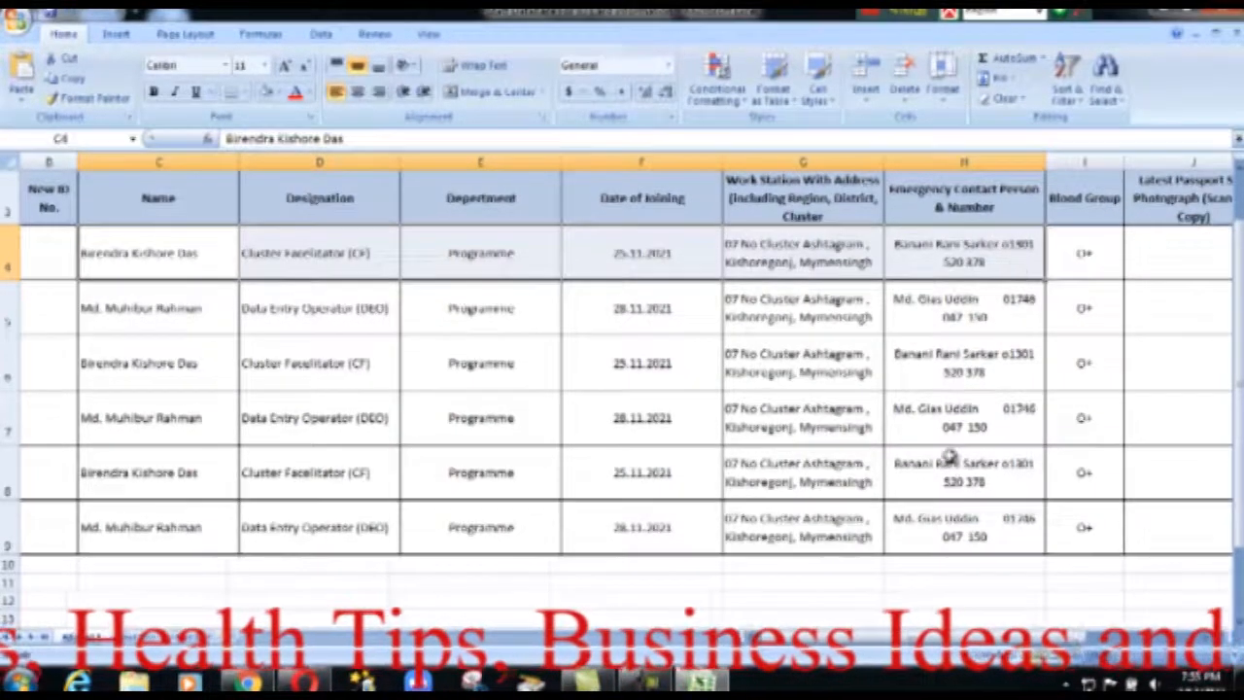
Step: Narrow the Name, Designation, Department, Date of Joining, Emergency Contact and photograph columns to fit their contents
click(1005, 308)
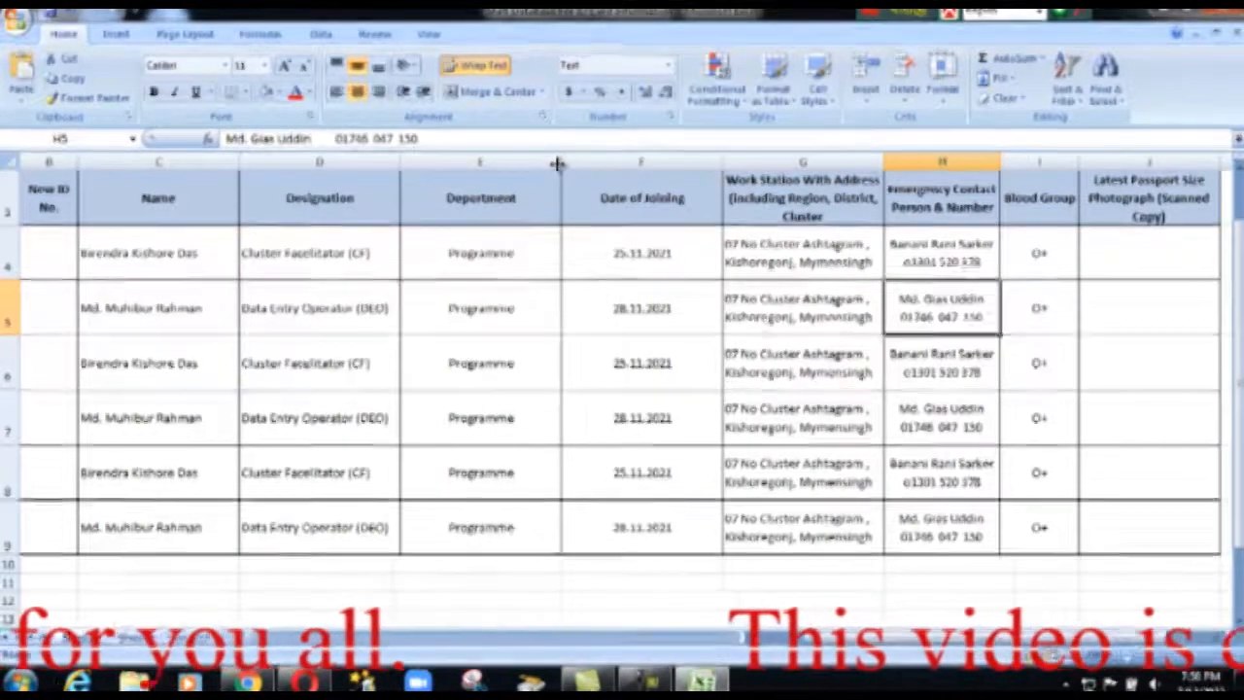
drag(557, 163, 476, 164)
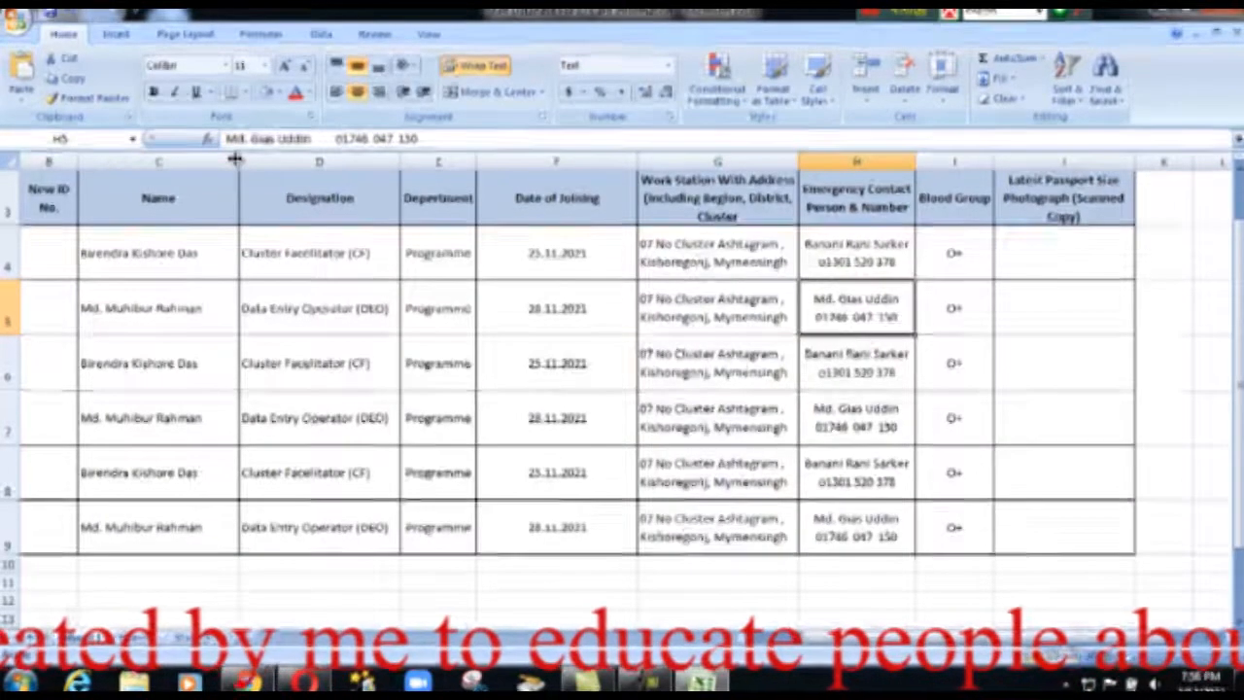
double_click(237, 158)
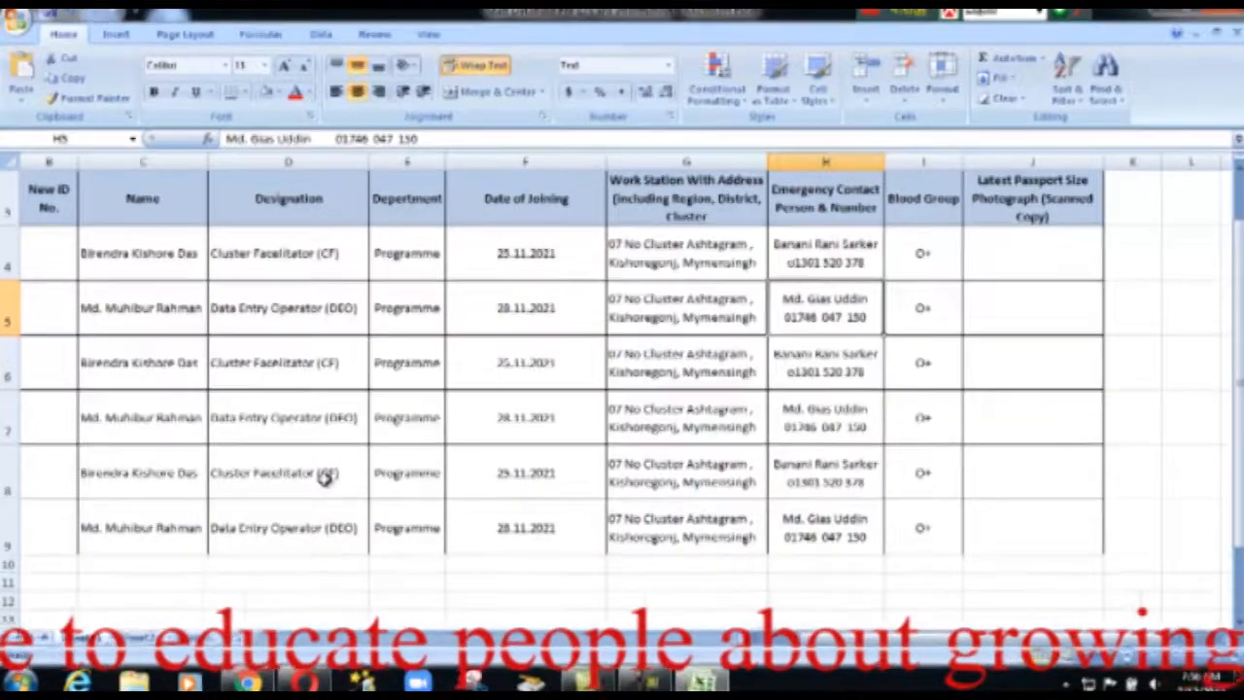
double_click(603, 159)
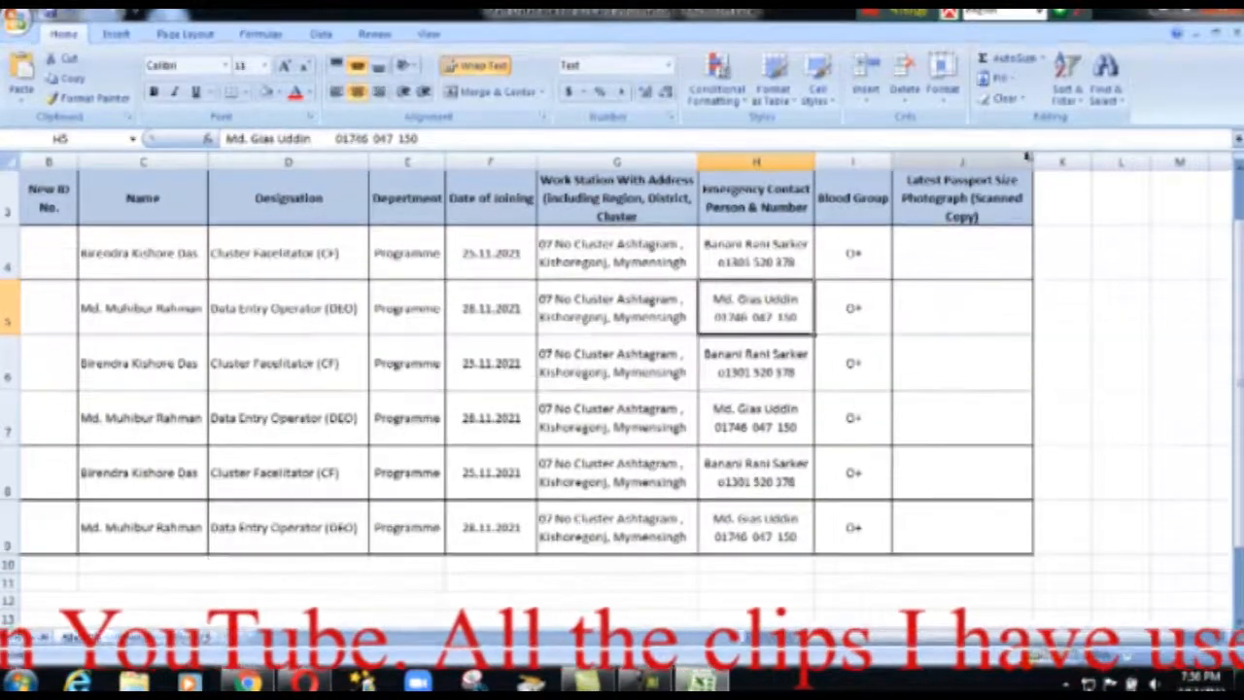
drag(1030, 165, 1022, 162)
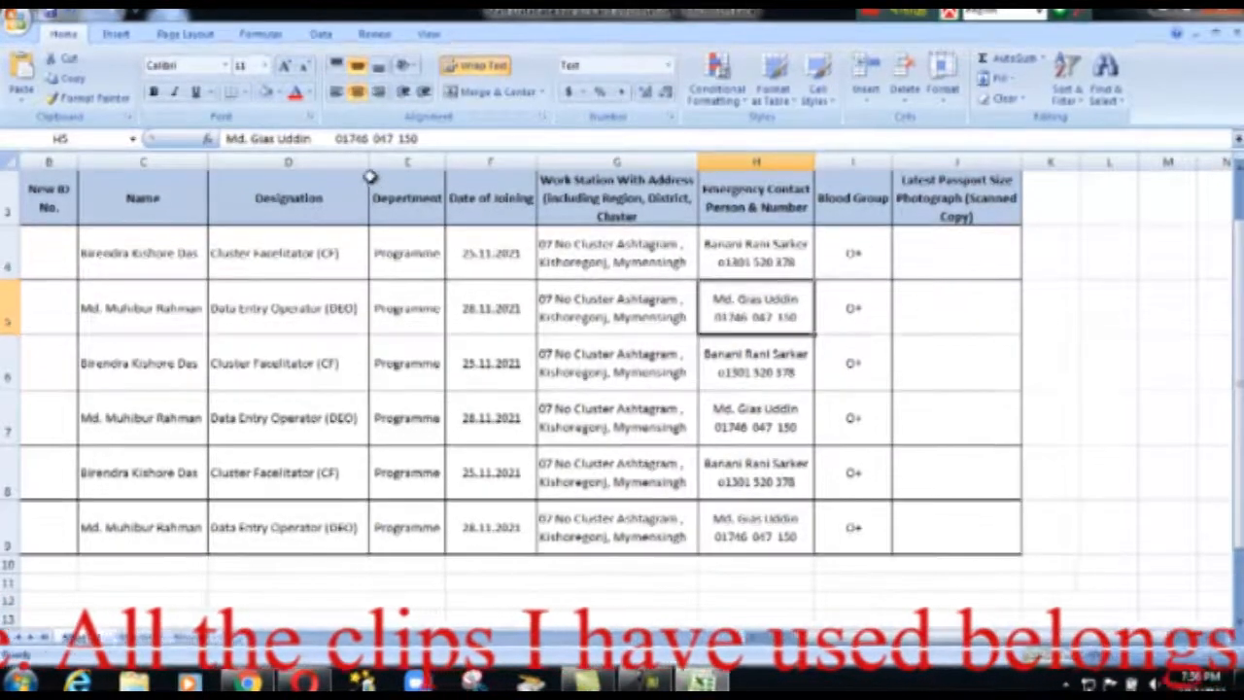
drag(364, 163, 360, 162)
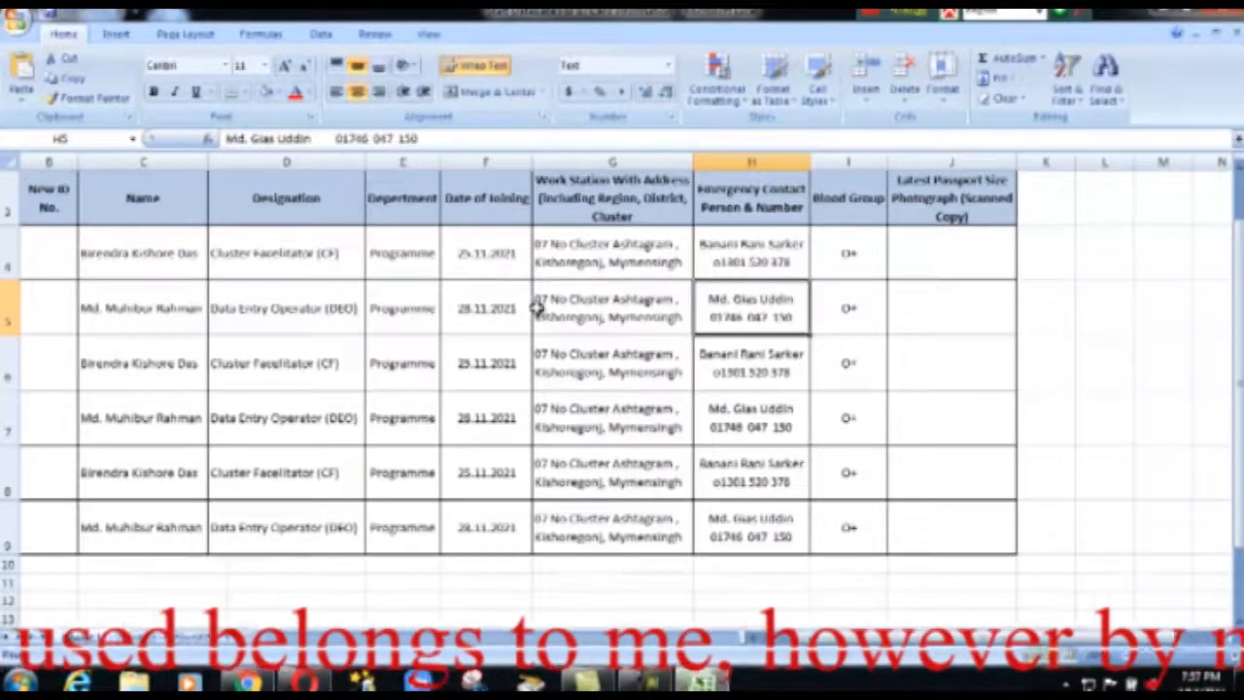
Step: Wrap the Date of Joining header onto two lines, and narrow its column and the New ID No. column
click(491, 199)
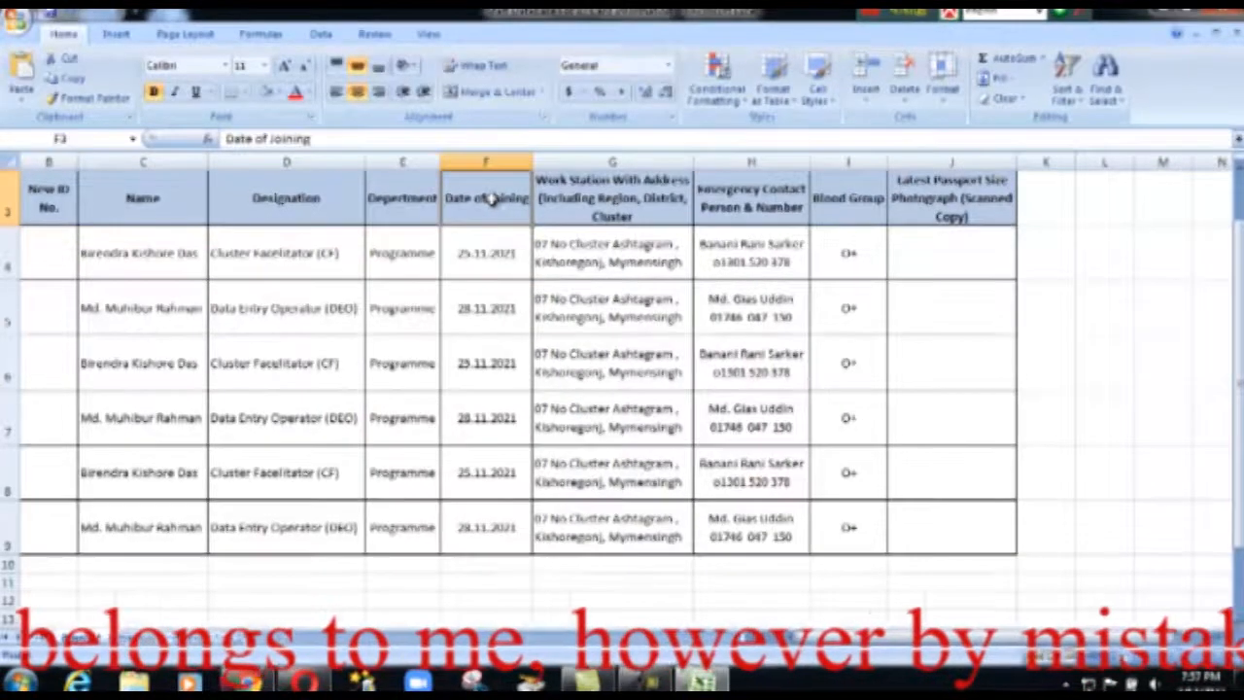
click(483, 68)
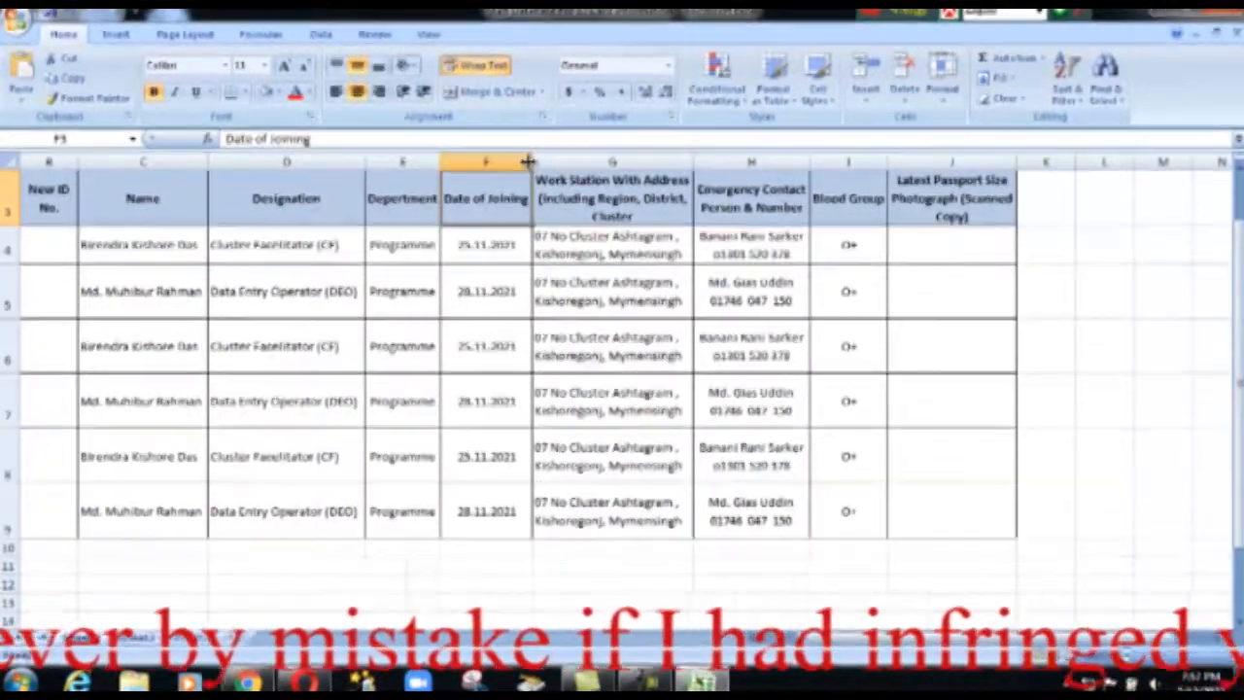
drag(527, 160, 517, 162)
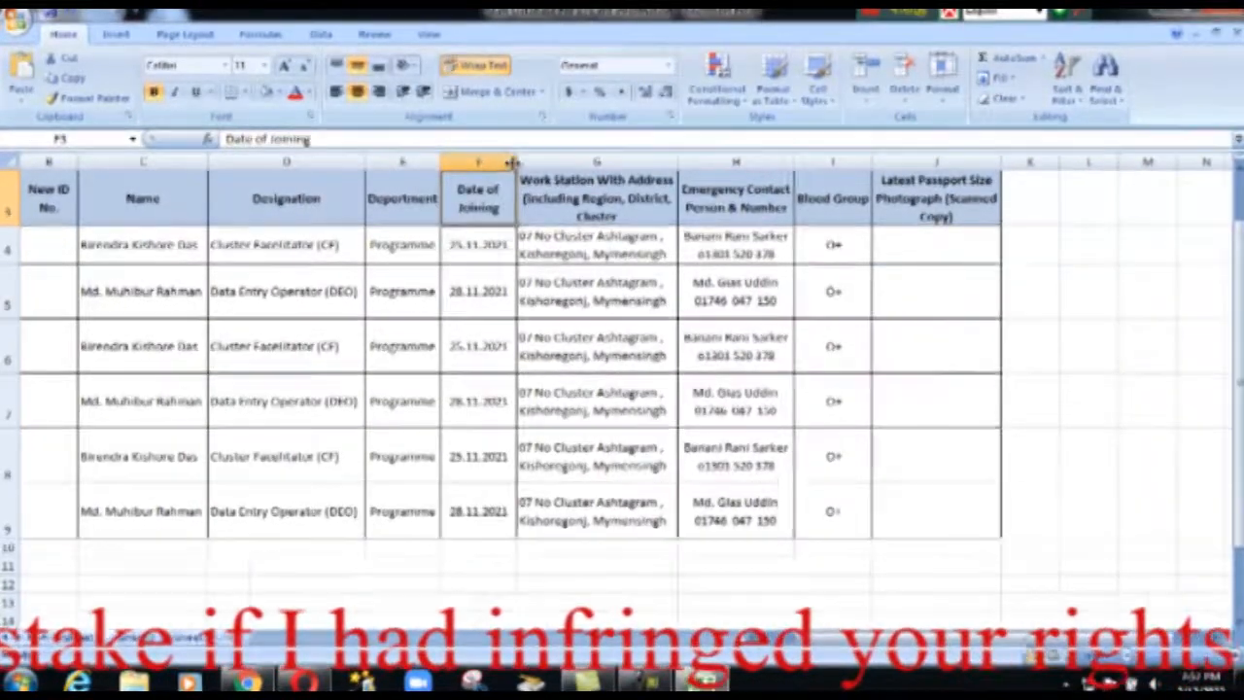
drag(512, 161, 504, 161)
click(568, 566)
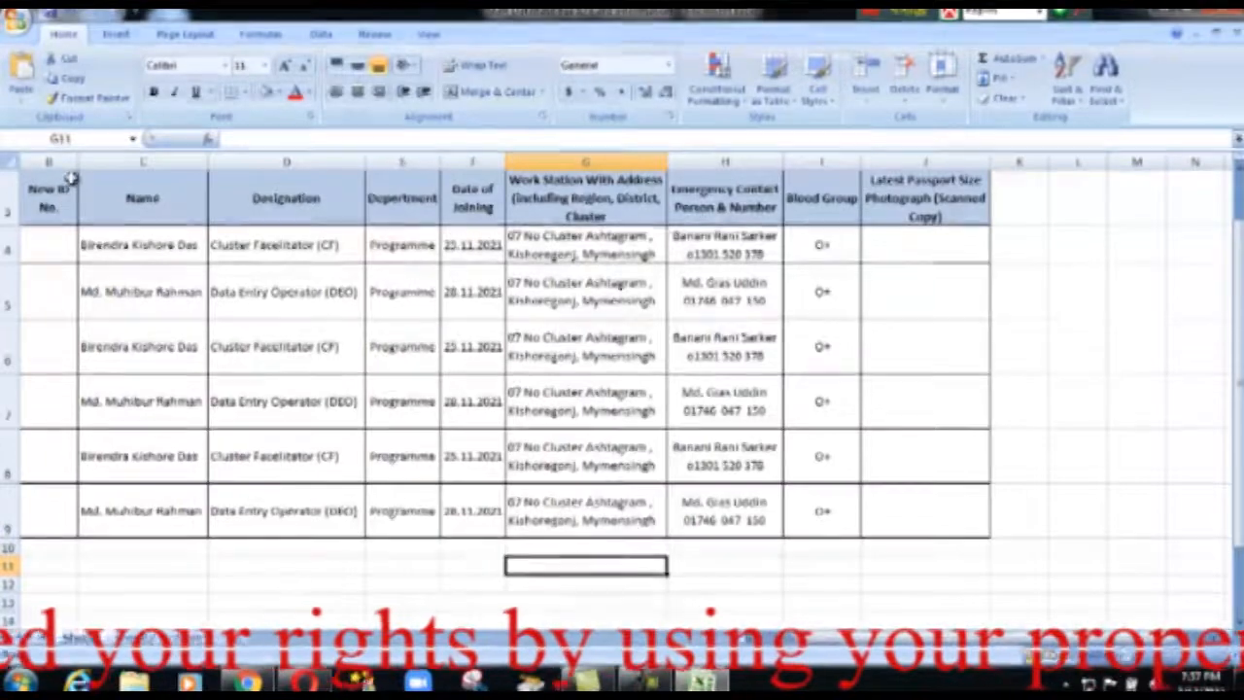
drag(76, 161, 67, 161)
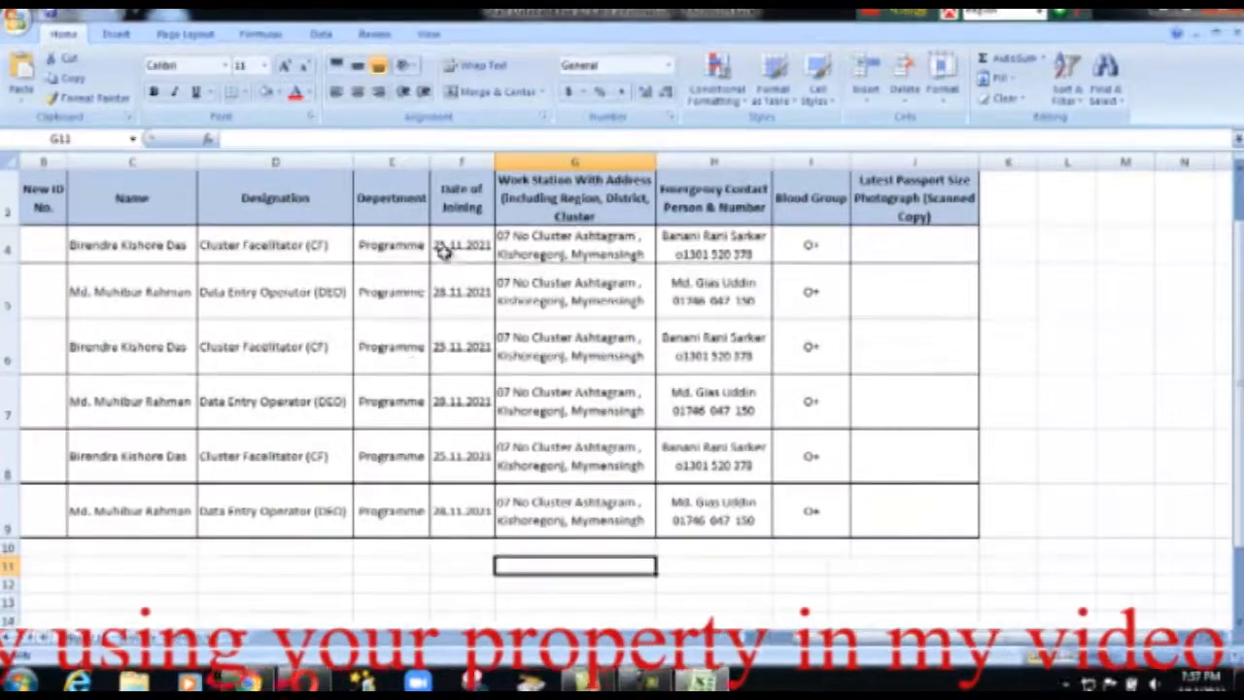
drag(530, 245, 553, 521)
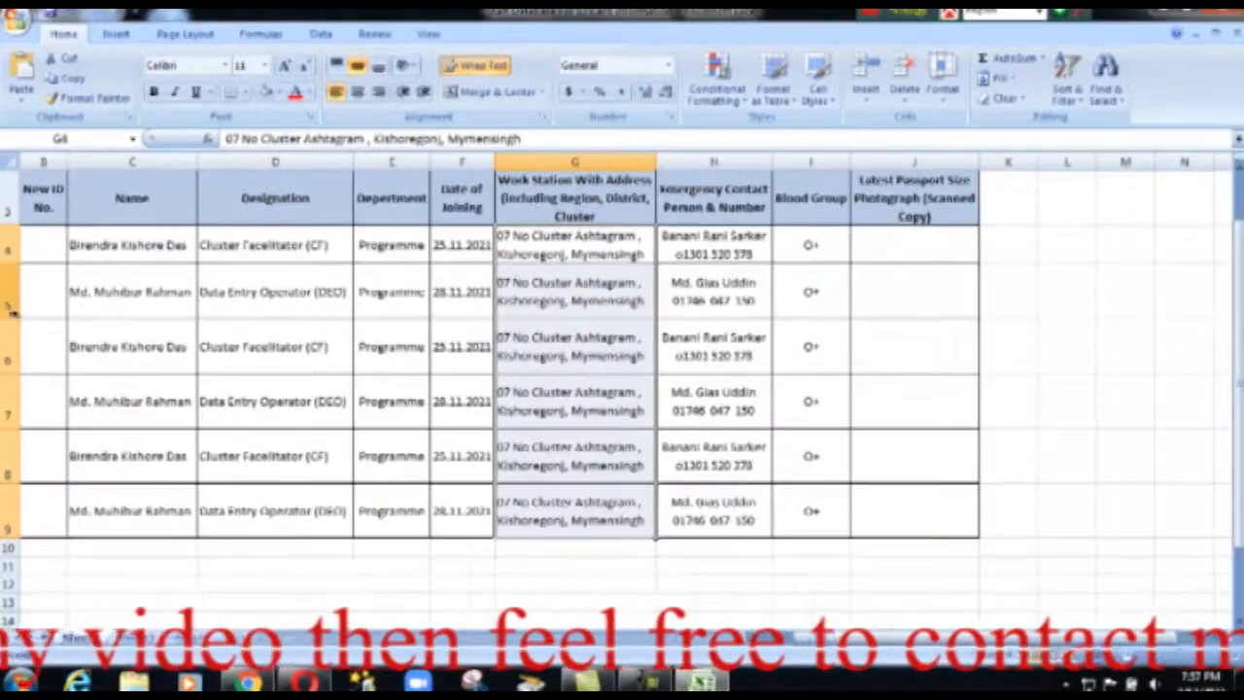
click(12, 312)
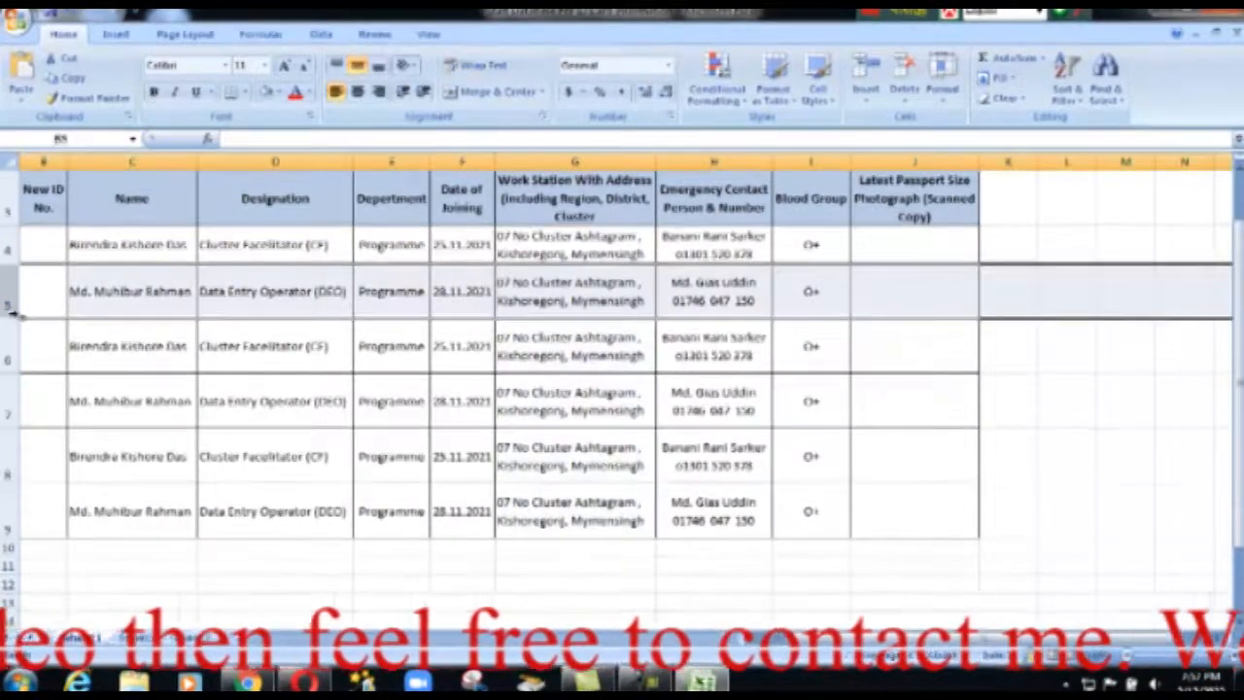
click(1027, 343)
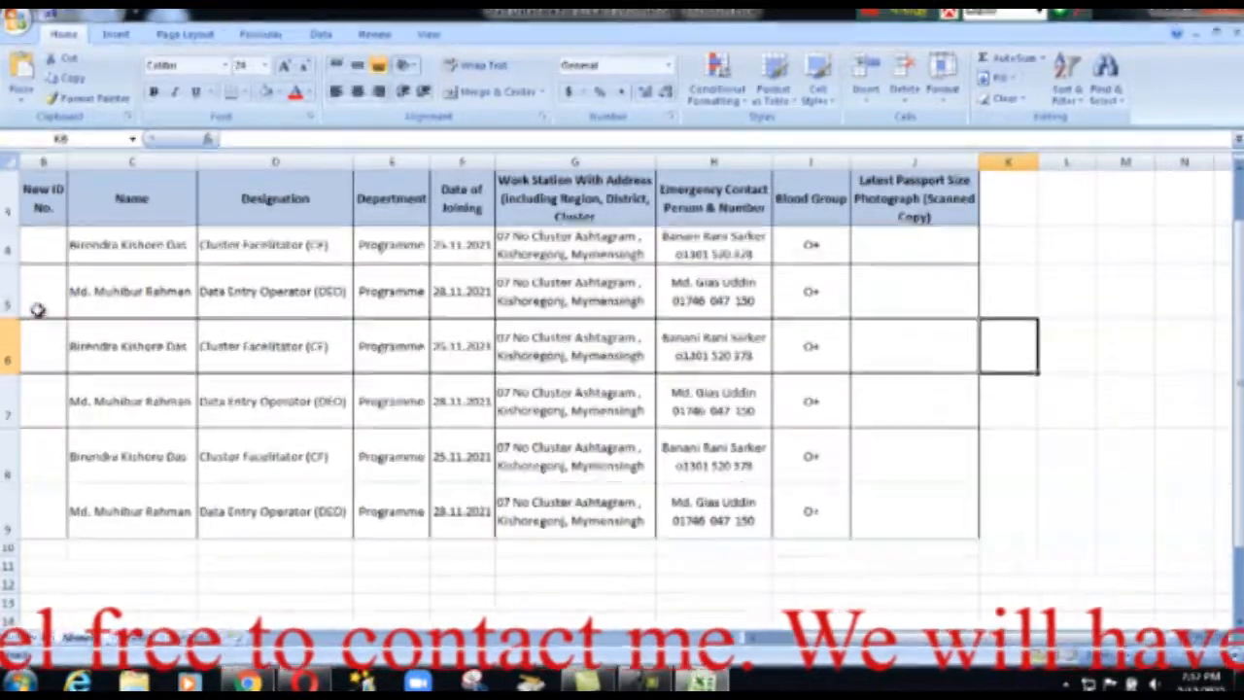
click(37, 309)
click(908, 348)
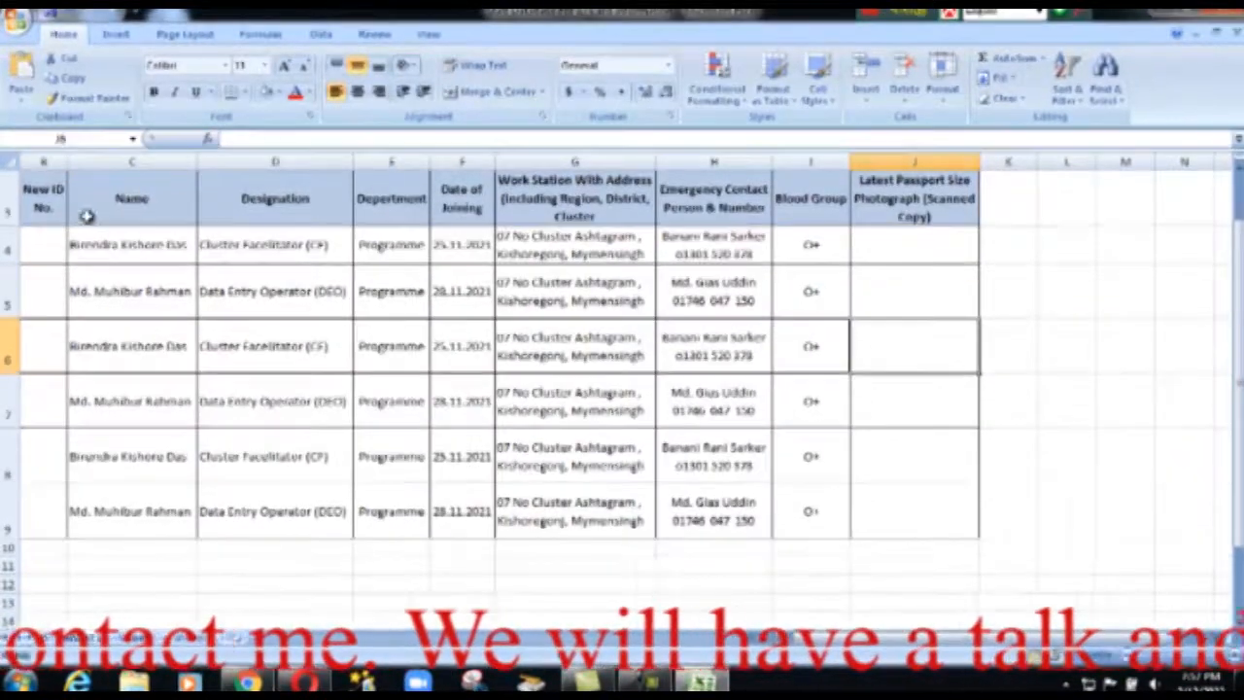
click(83, 211)
Step: Reduce the heights of rows 5 through 9 to match the first staff record's row
drag(14, 372, 13, 360)
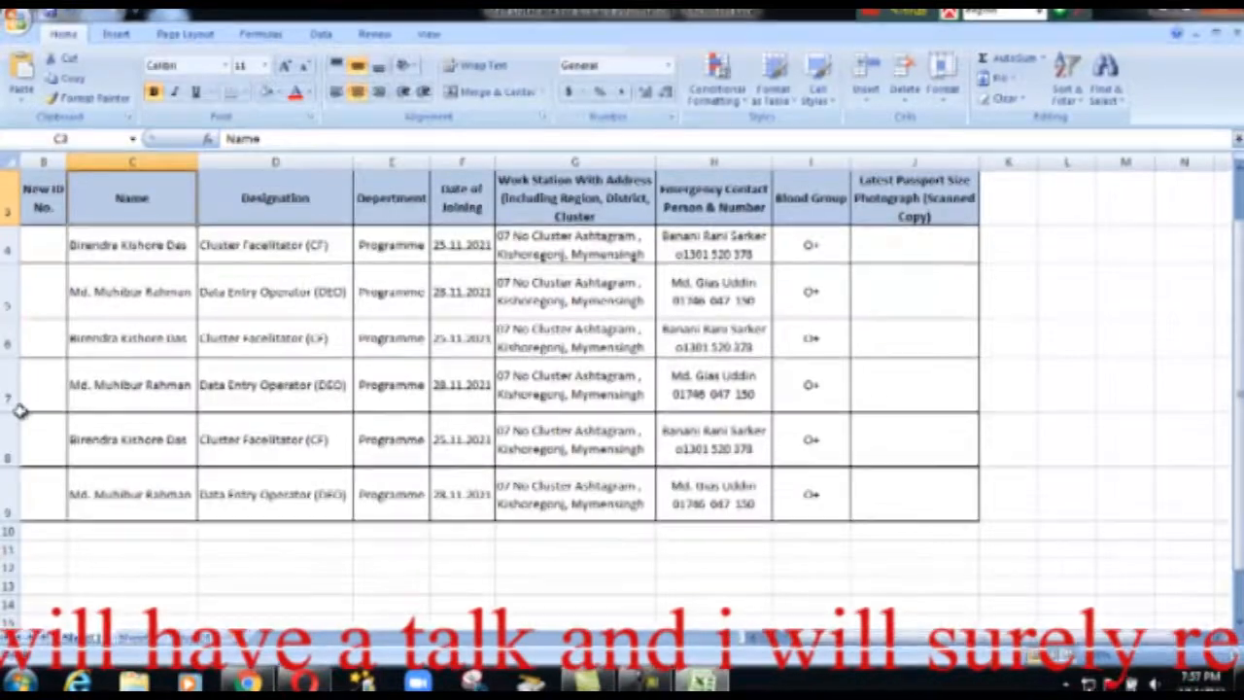
drag(15, 413, 14, 396)
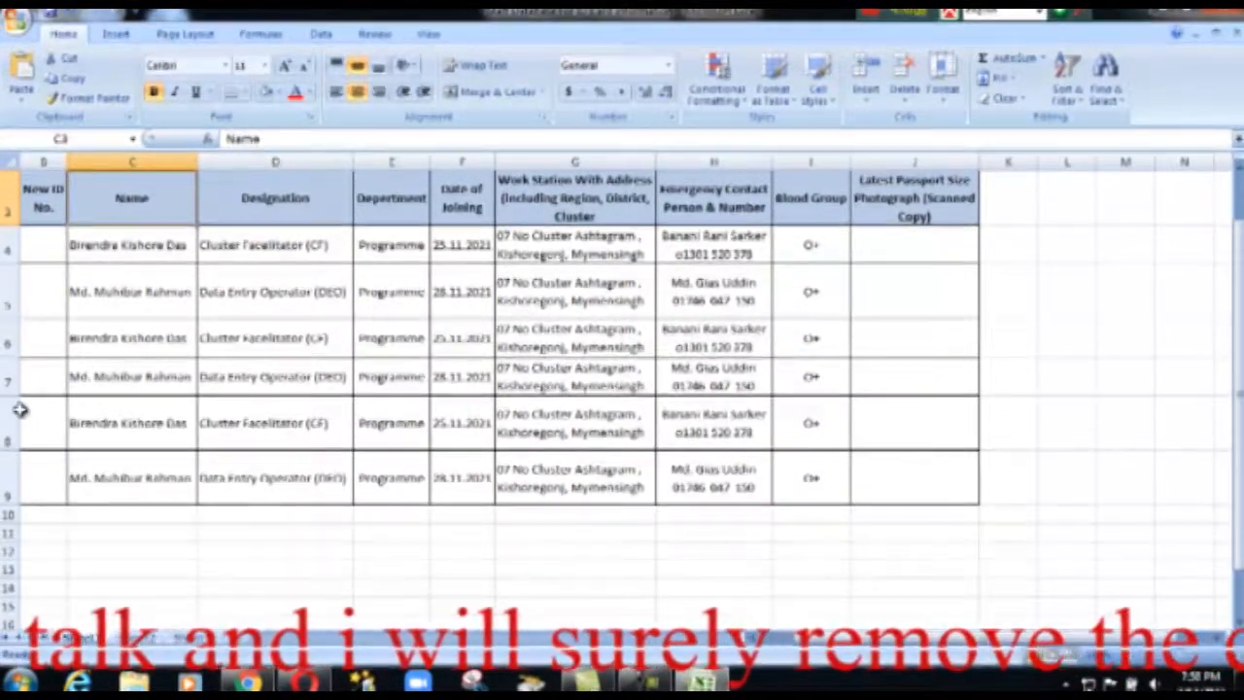
drag(9, 450, 8, 434)
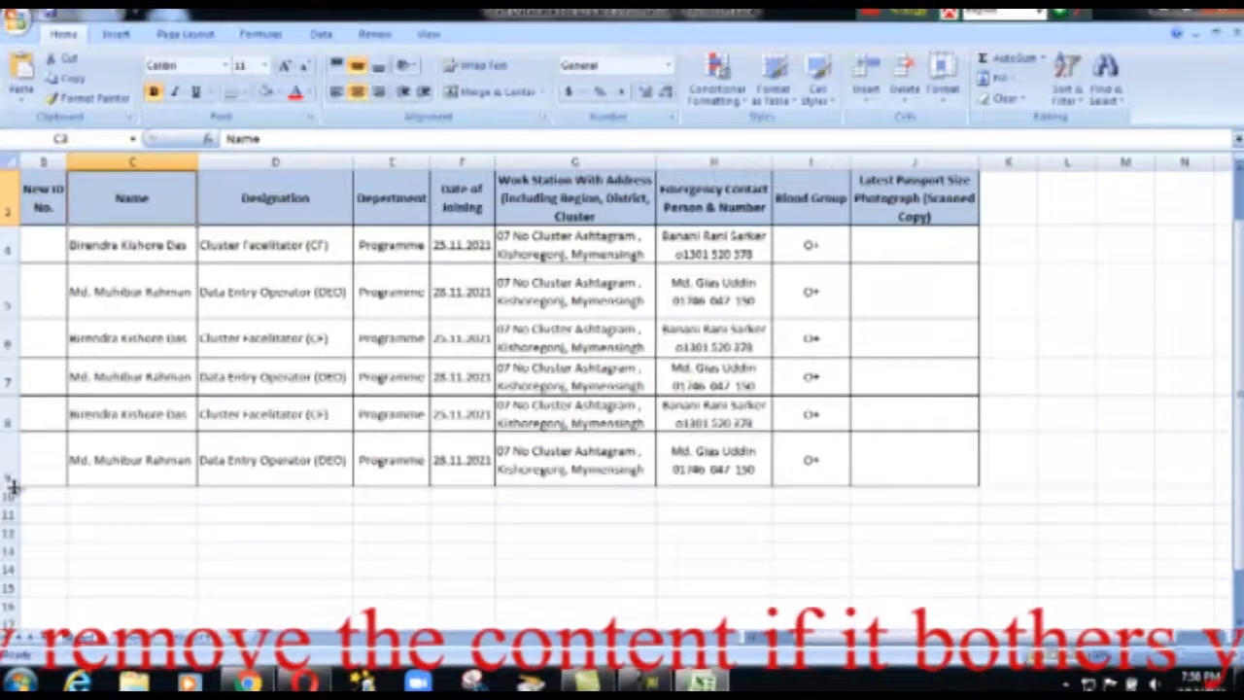
drag(9, 479, 9, 468)
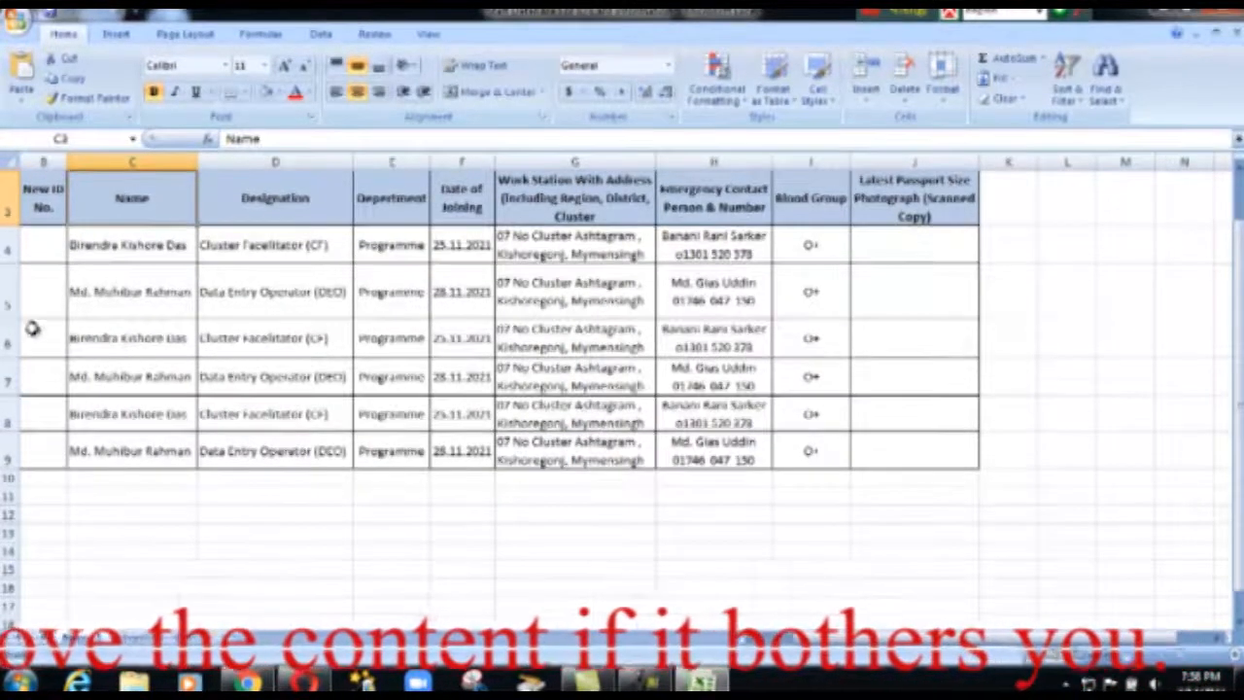
drag(11, 319, 9, 302)
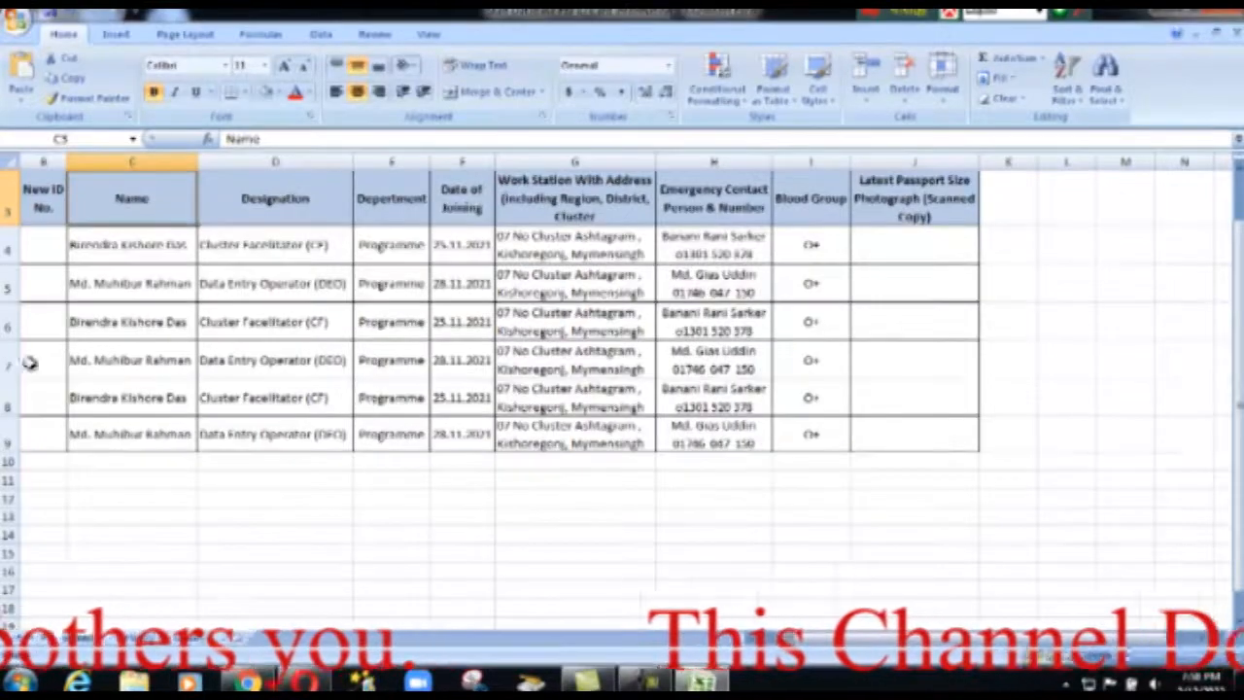
Step: Insert a blank row between the table header and the first staff record
click(9, 251)
right_click(12, 250)
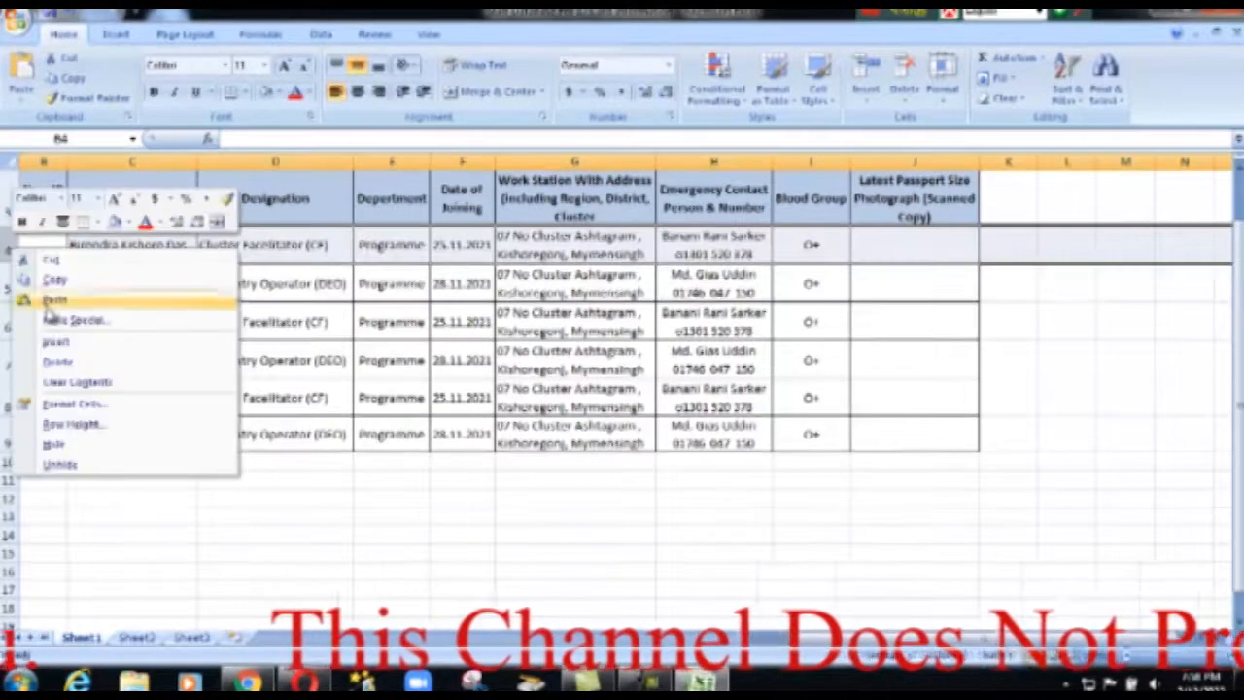
click(55, 341)
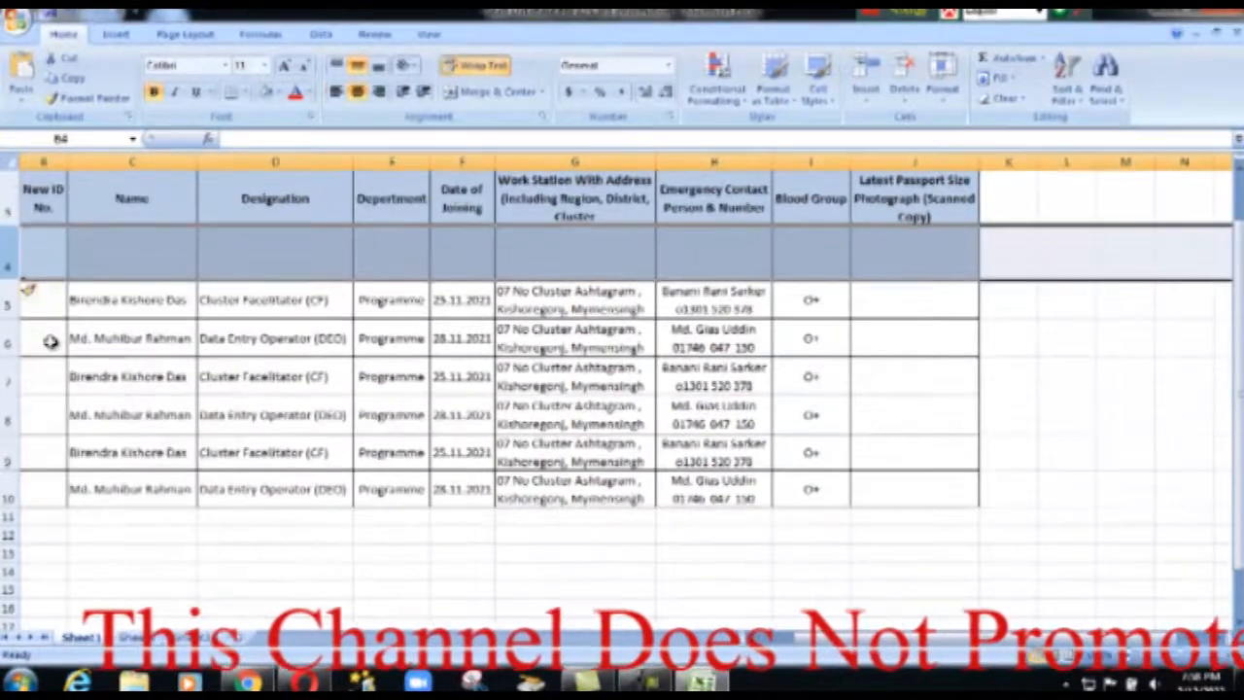
scroll(666, 555, up, 1)
click(1039, 500)
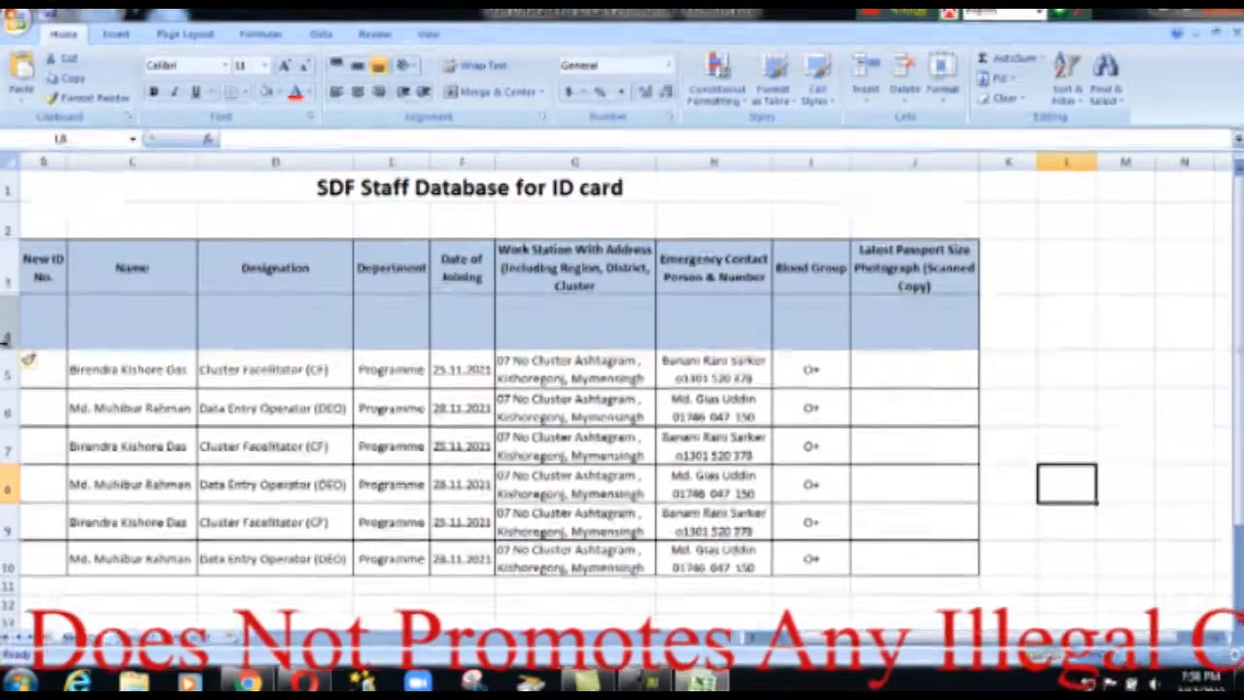
Step: Copy the row height value of the first staff record's row
click(295, 367)
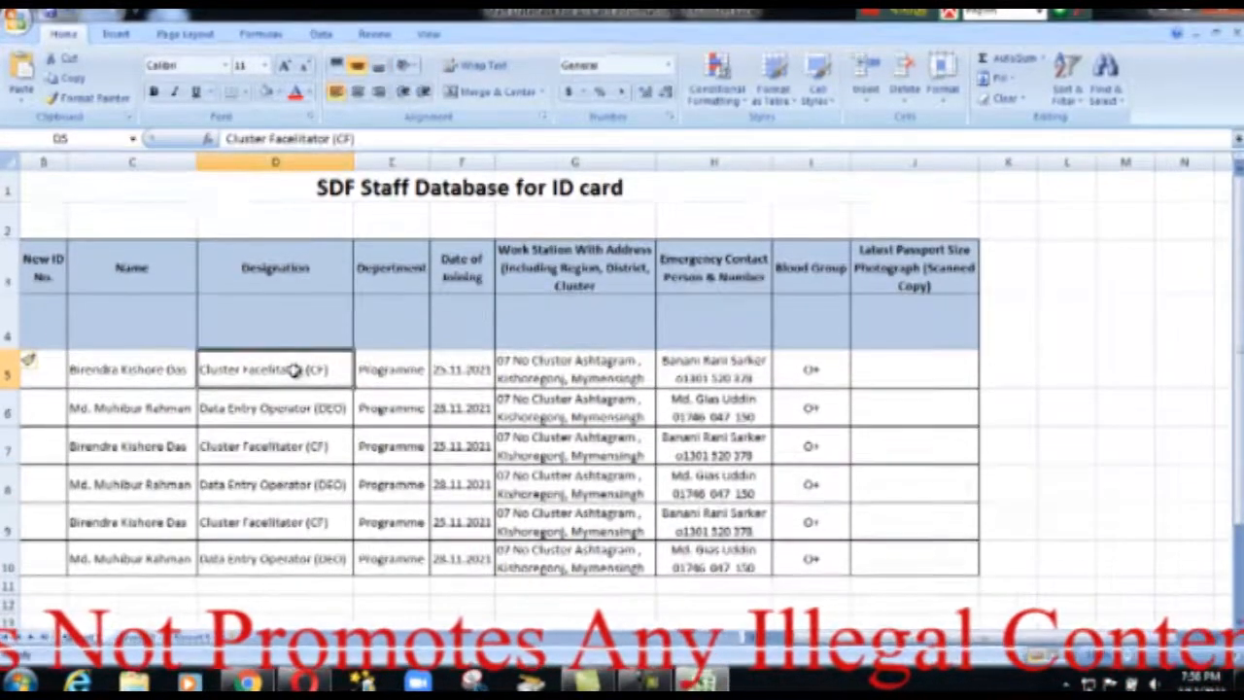
click(944, 92)
click(986, 141)
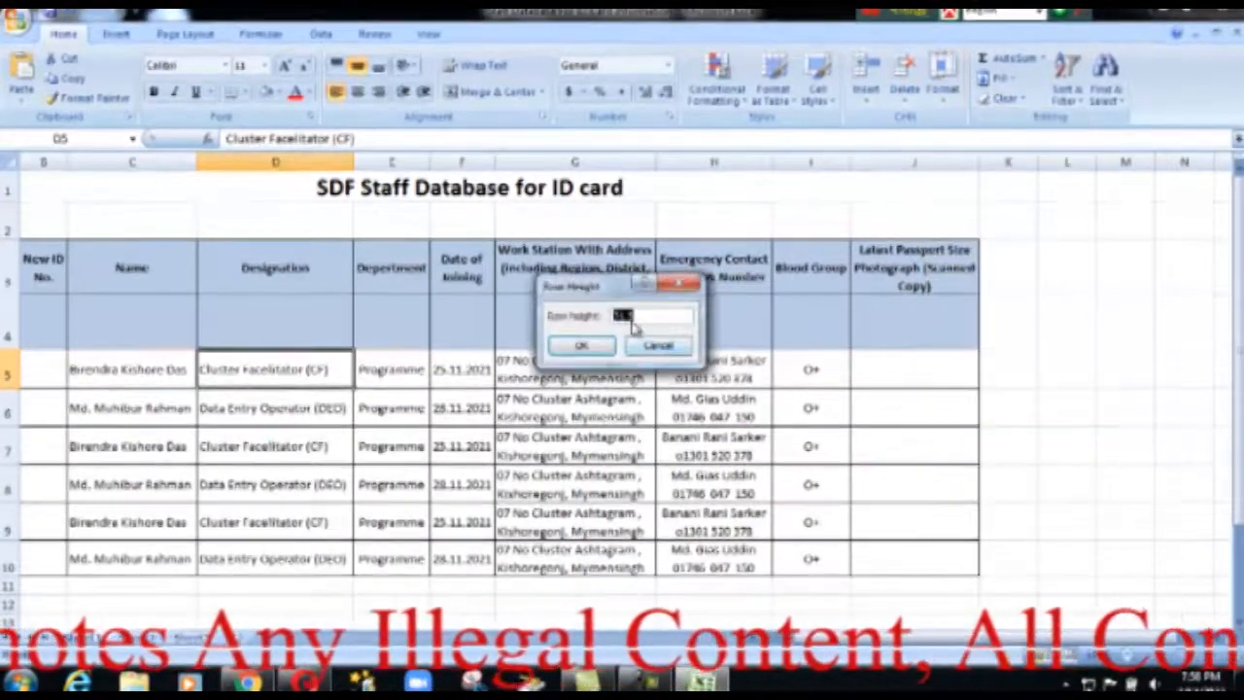
right_click(625, 317)
click(667, 352)
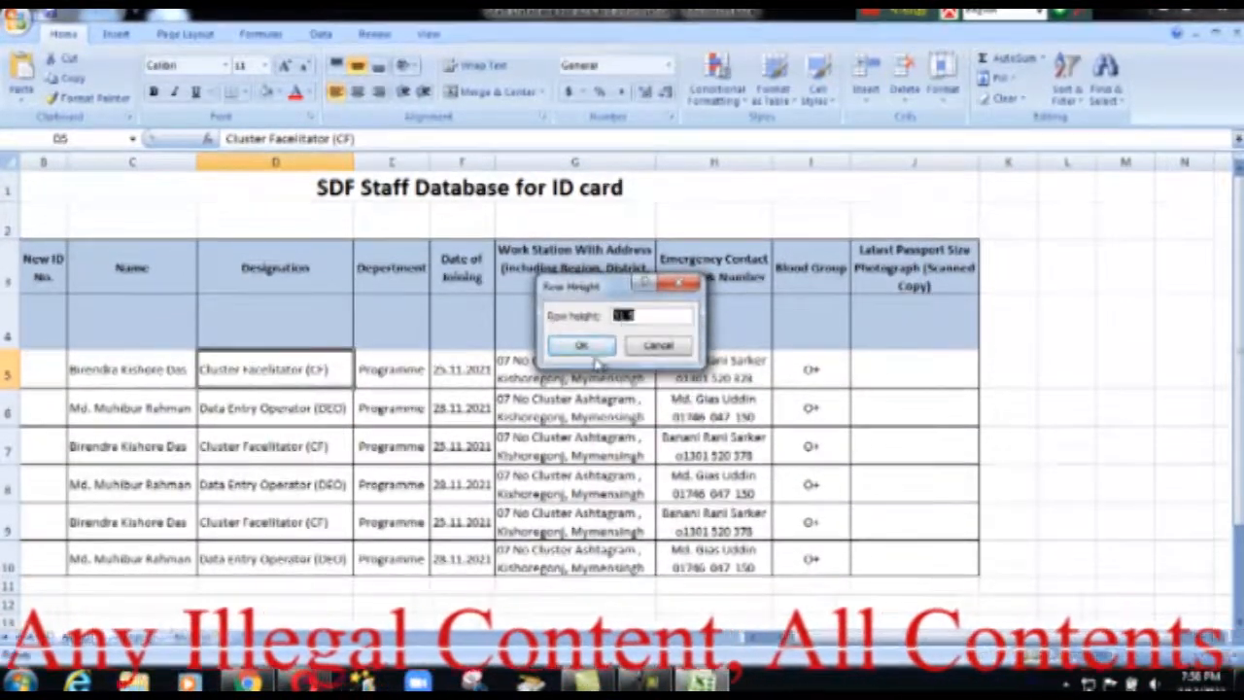
click(591, 348)
Step: Paste the copied height value as the row height of the blank row 4
click(253, 319)
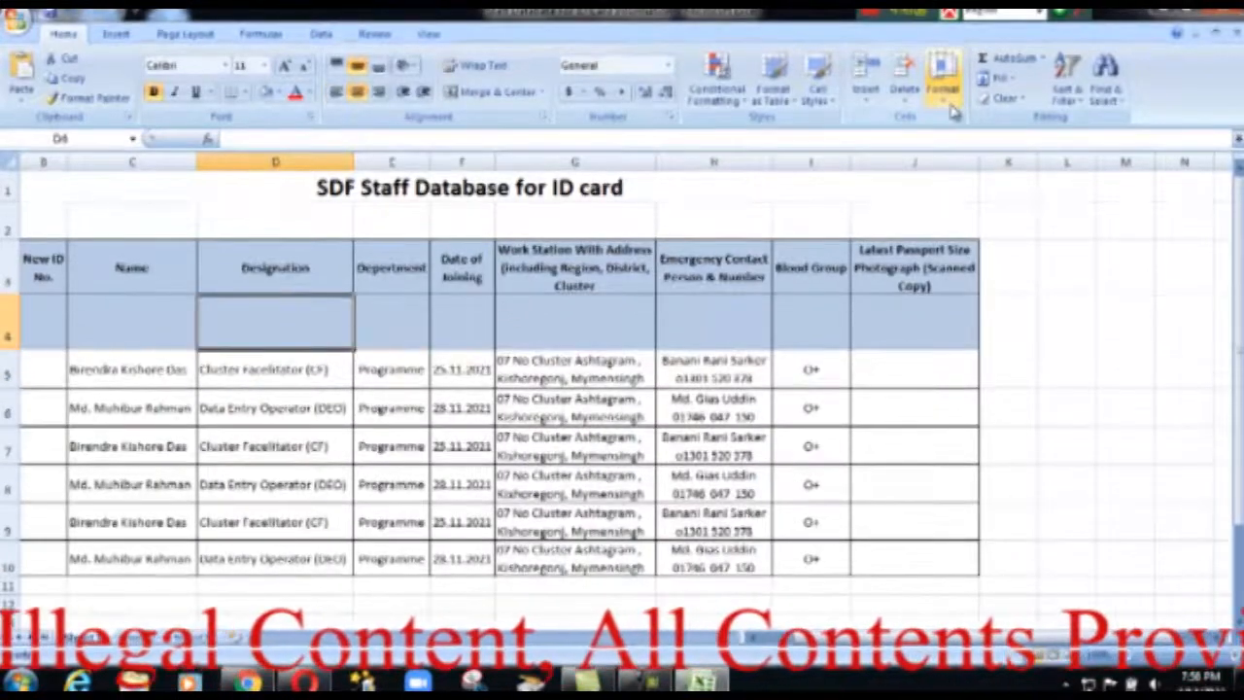
click(942, 92)
click(957, 141)
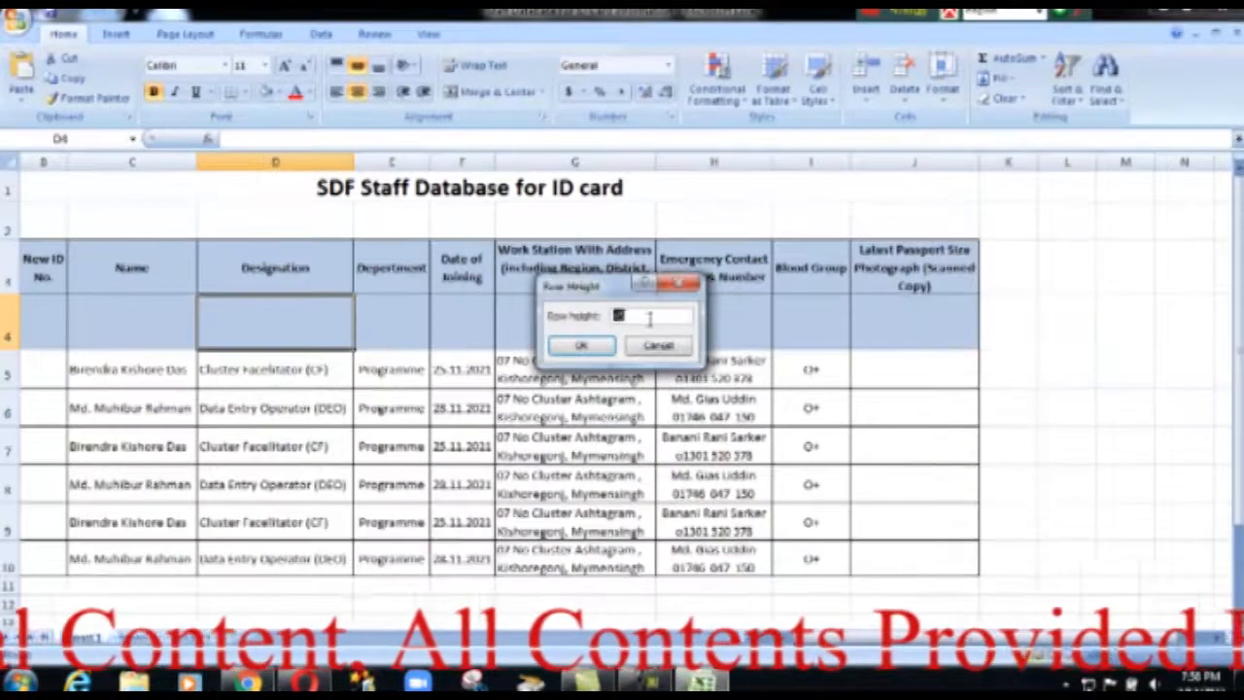
right_click(619, 321)
click(666, 369)
click(588, 349)
click(447, 317)
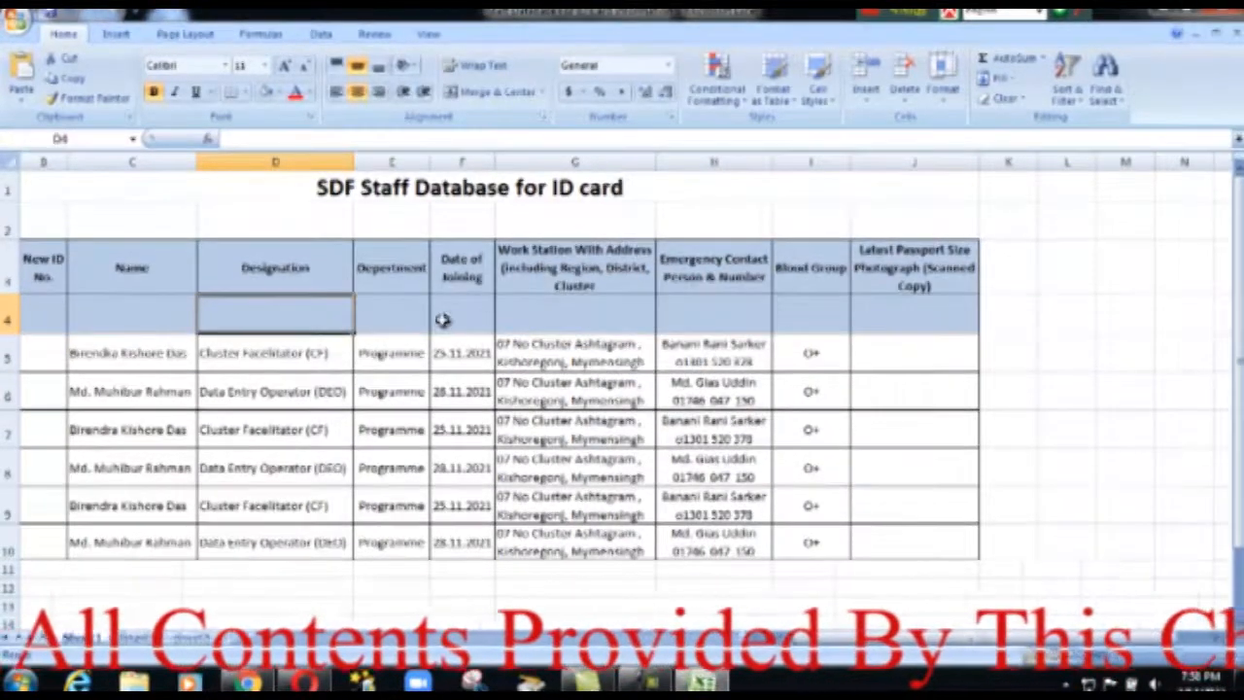
Step: Remove the blue header fill from the blank row 4, New ID No. through photograph columns, using No Fill
drag(39, 311, 881, 305)
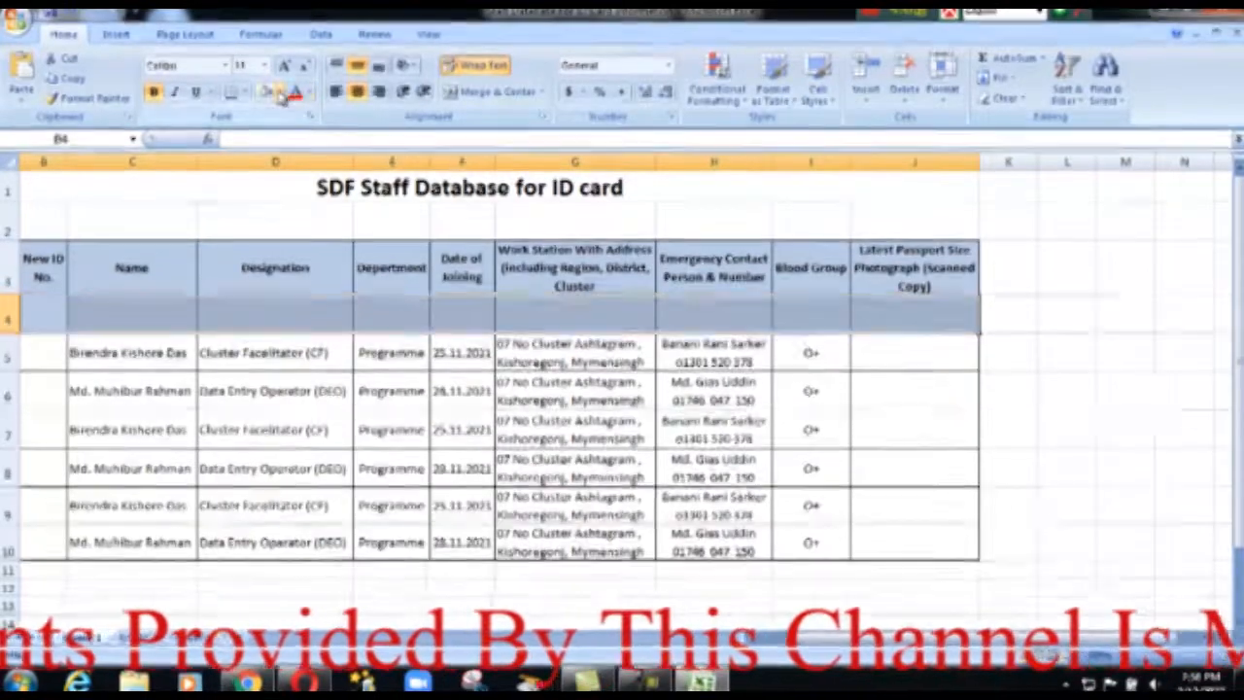
click(278, 91)
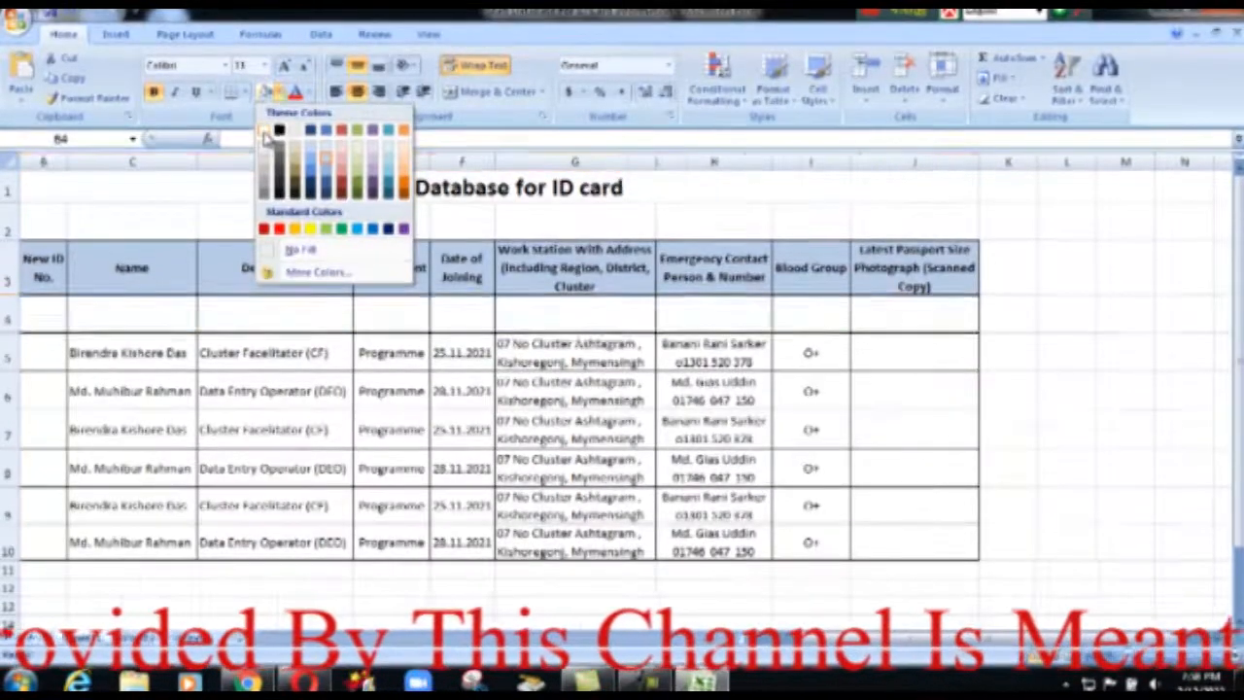
click(295, 249)
click(1063, 406)
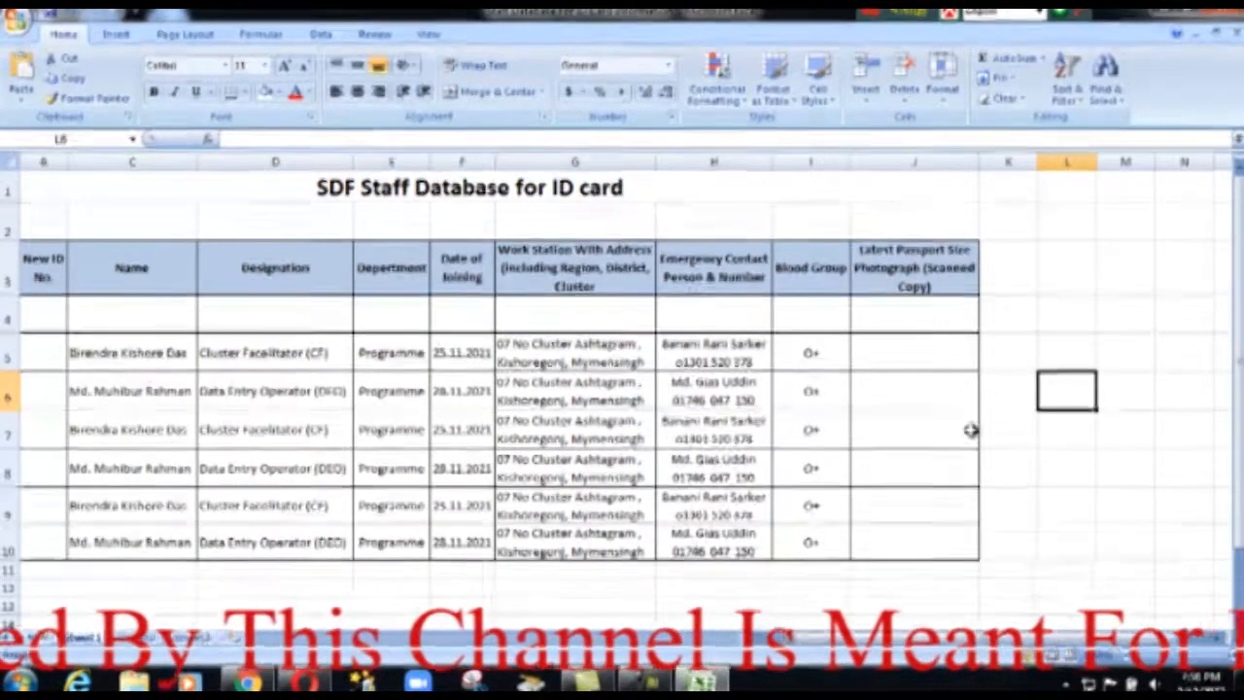
click(278, 92)
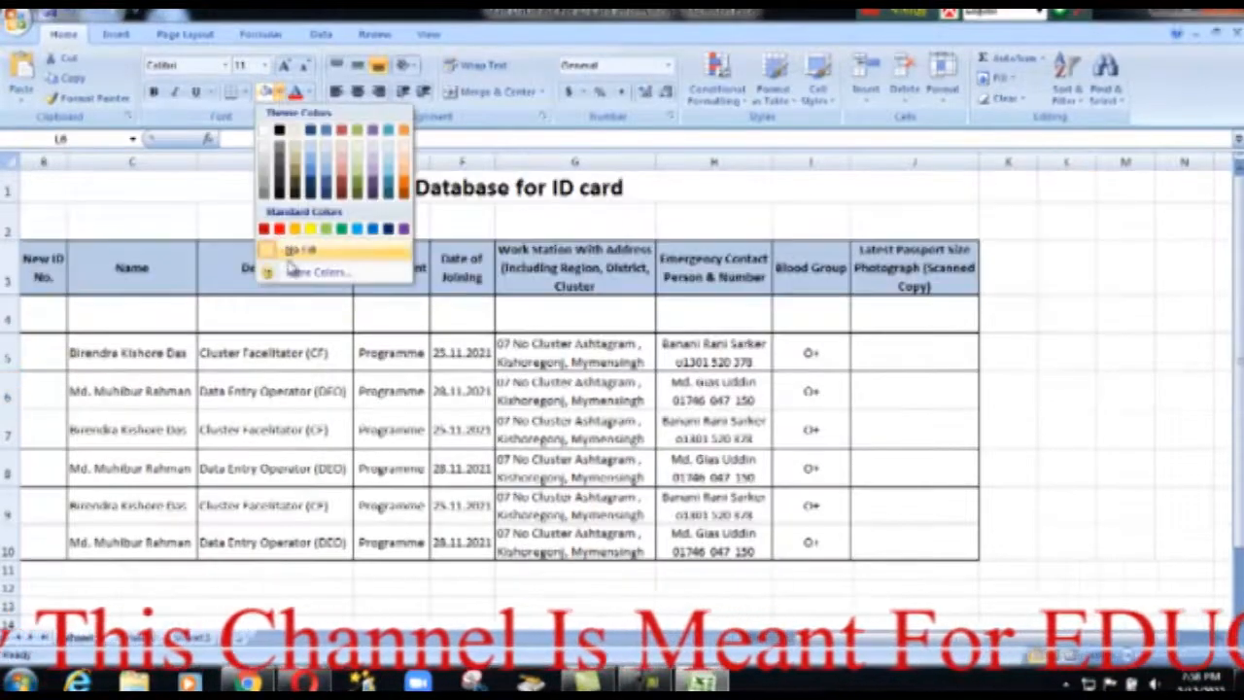
click(294, 249)
click(1180, 388)
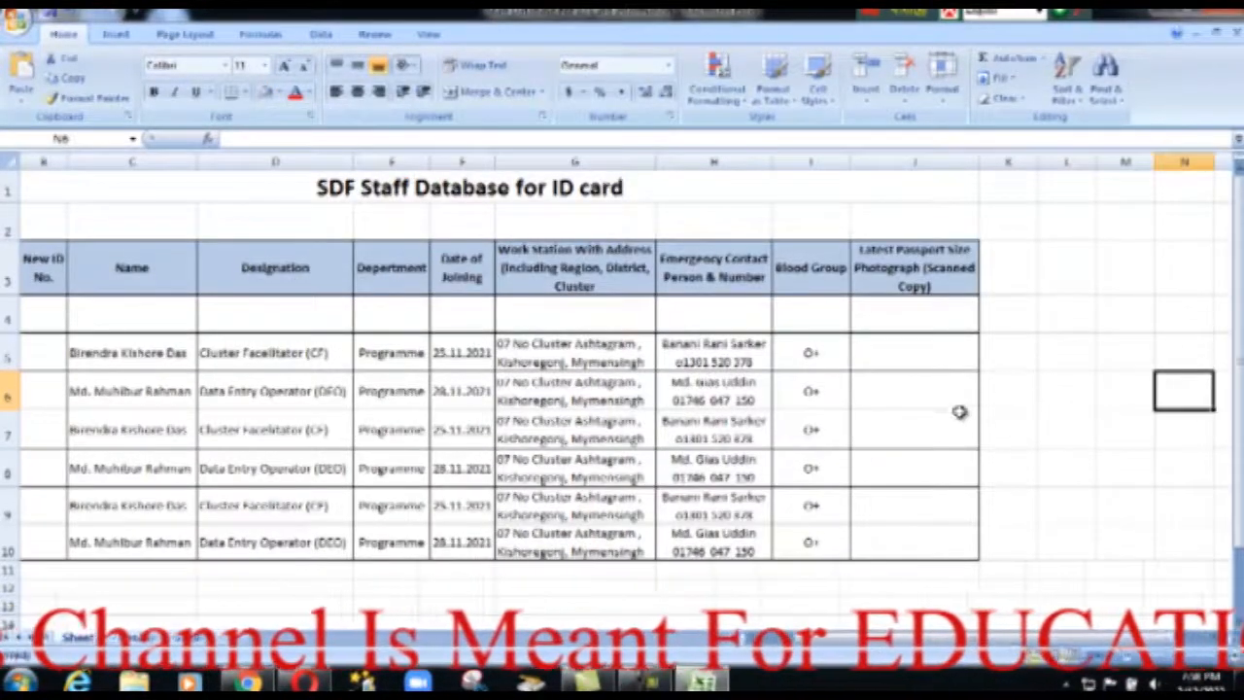
click(1067, 434)
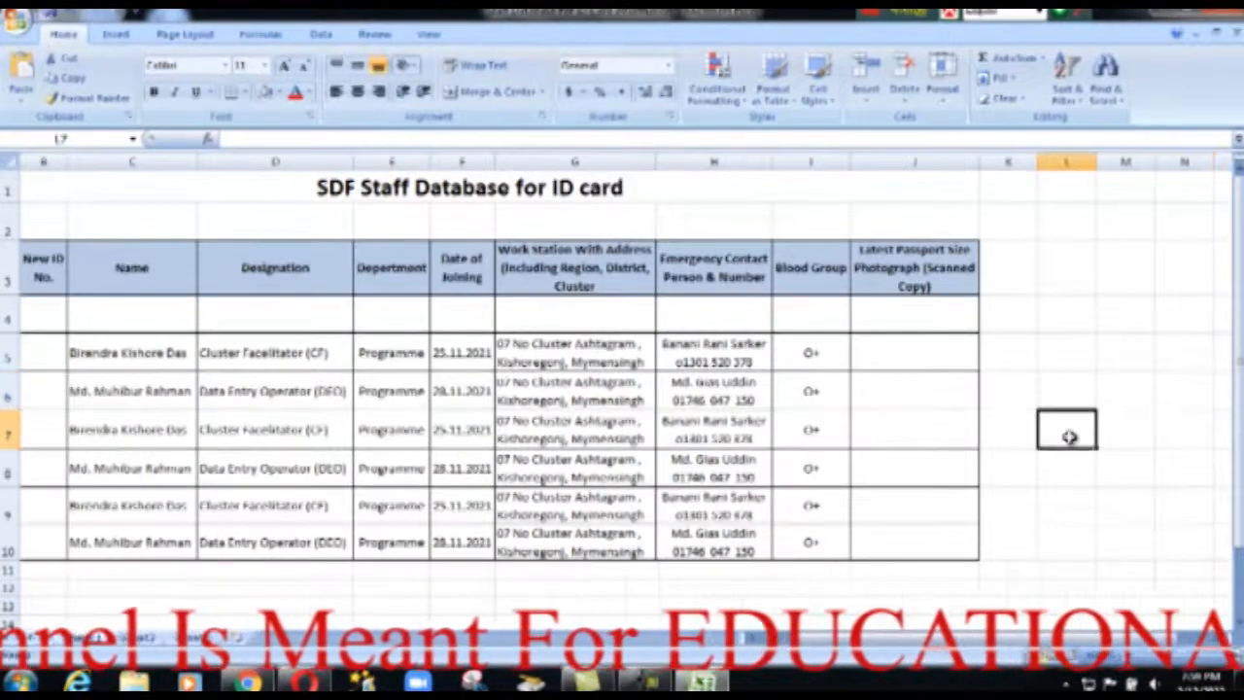